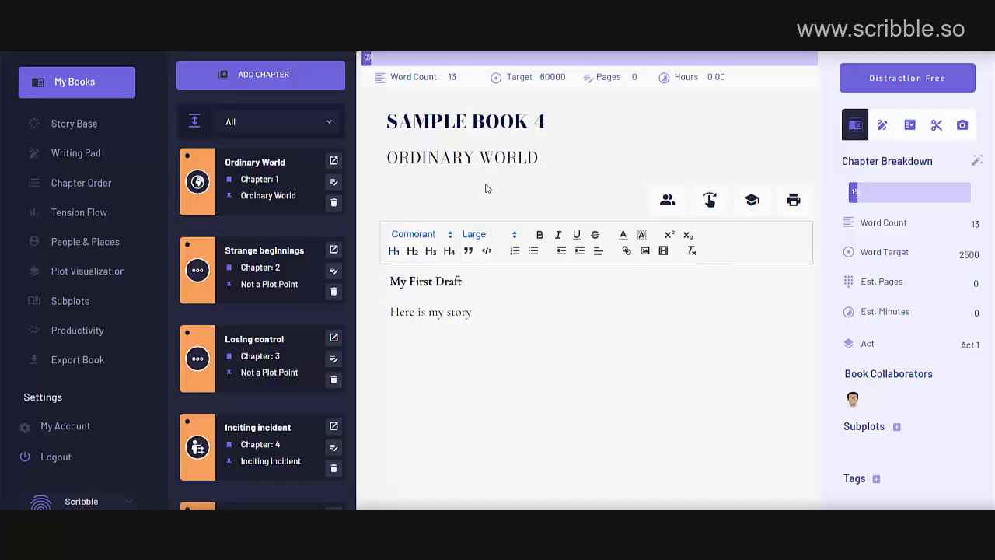
# - Tick off D1 Chapter Purpose, D1 Clear Motivation and D1 Opposition / Hurdles in the Ordinary World chapter's checklist
pyautogui.click(909, 125)
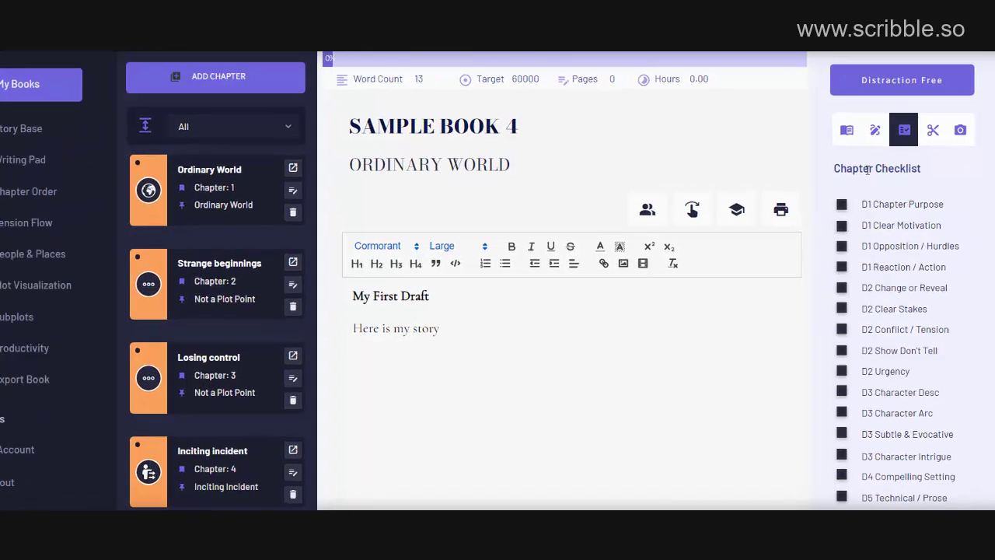
pyautogui.click(841, 206)
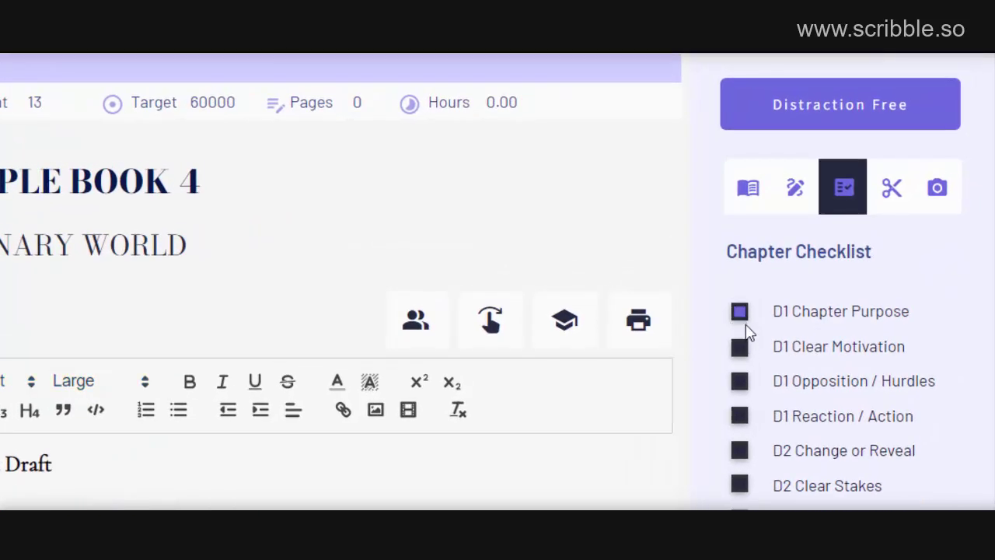
pyautogui.click(740, 348)
pyautogui.click(739, 387)
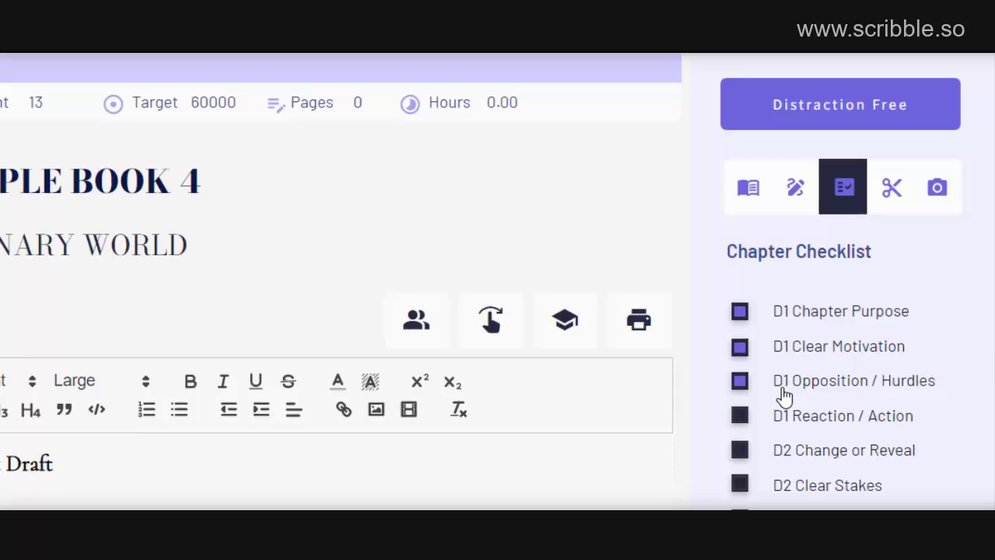
pyautogui.moveTo(827, 397)
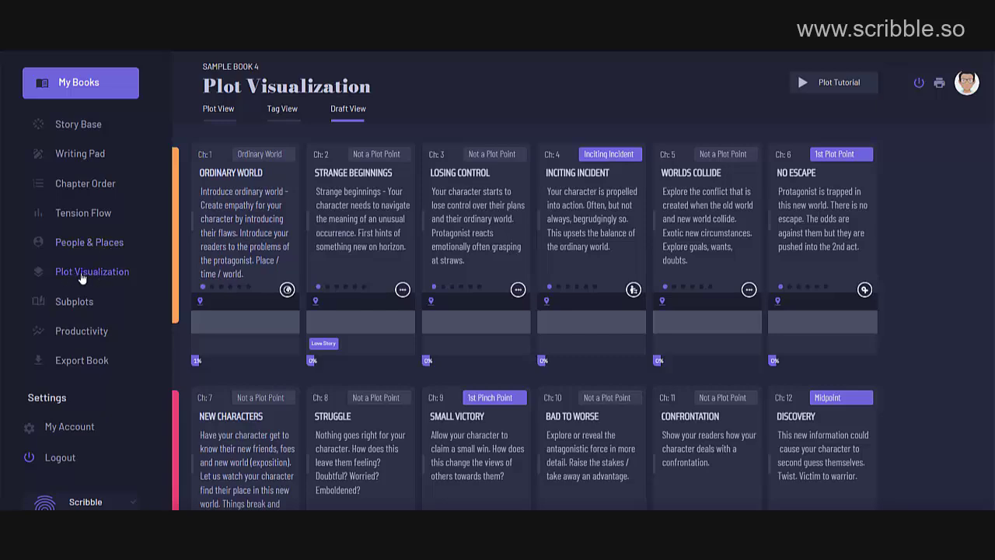
# - In the plot visualization's draft view, set chapter 1 to draft stage 2, chapter 2 to stage 3, chapter 3 to stage 6 and chapter 6 to stage 5
pyautogui.click(107, 275)
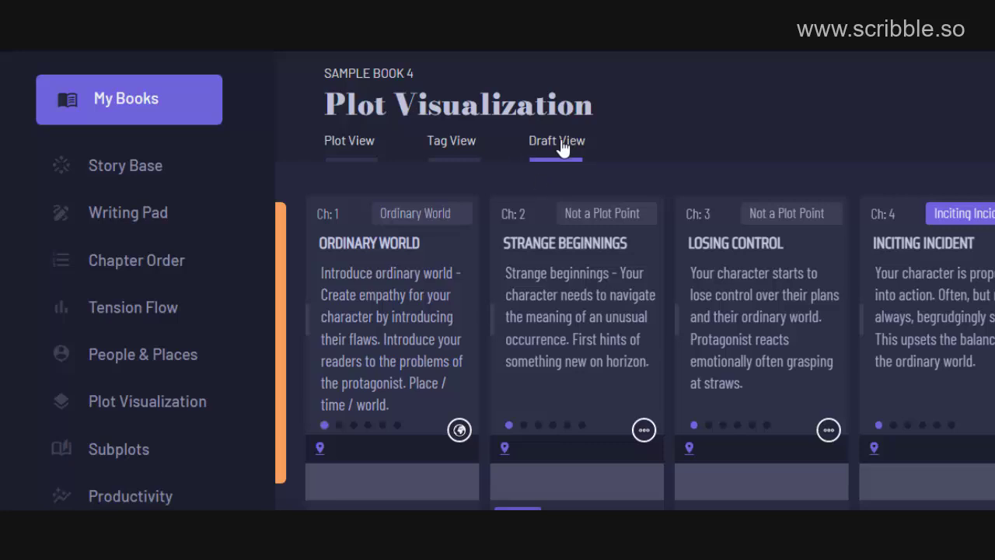
pyautogui.click(339, 427)
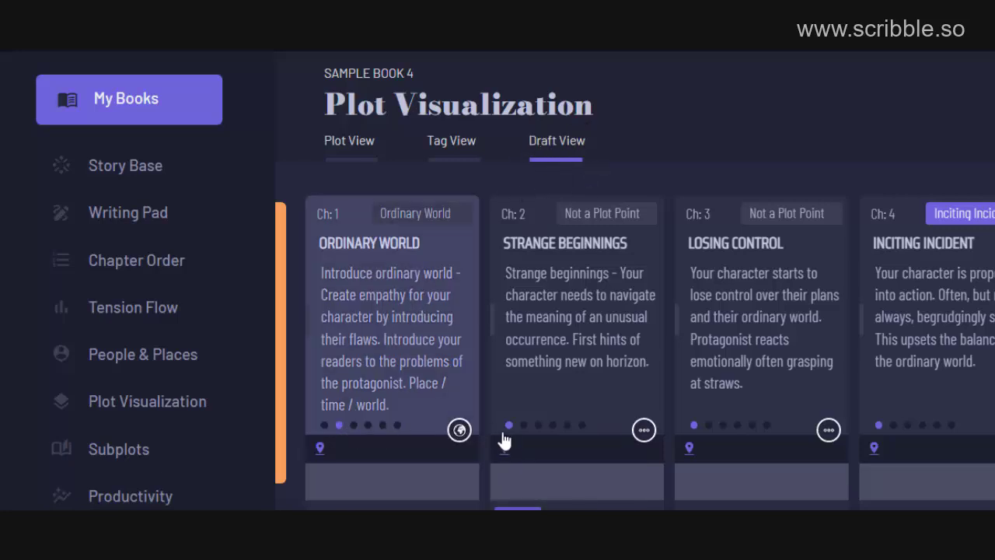
pyautogui.click(539, 427)
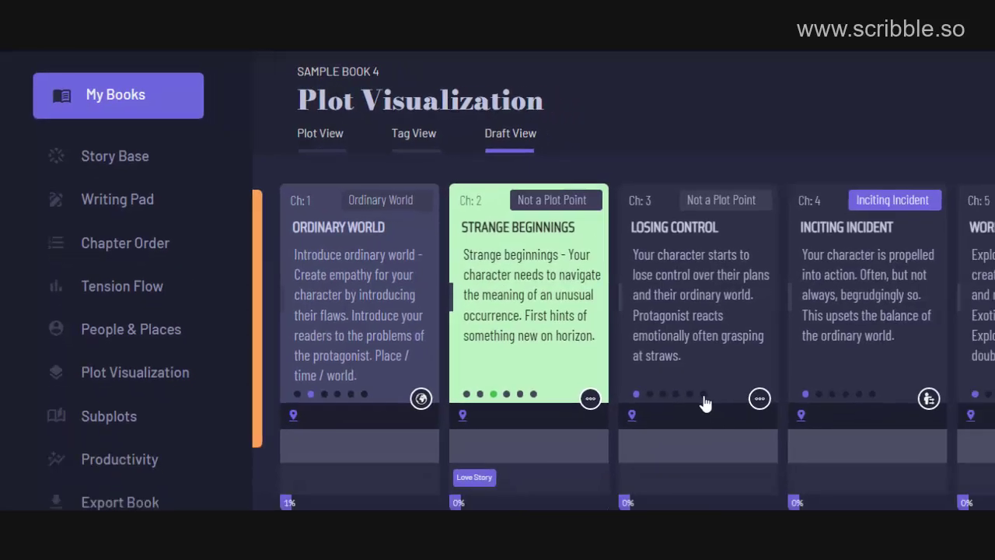
pyautogui.click(767, 425)
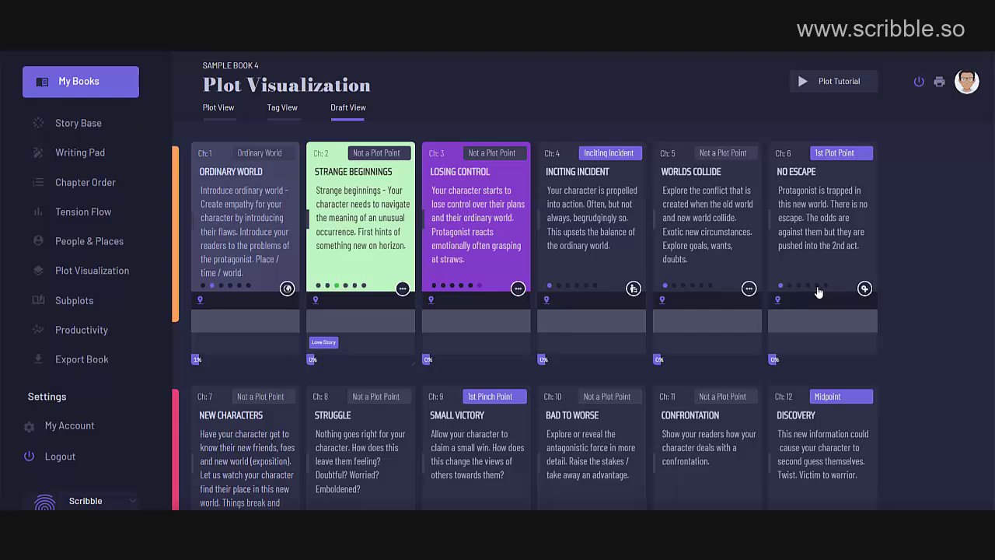
pyautogui.click(817, 287)
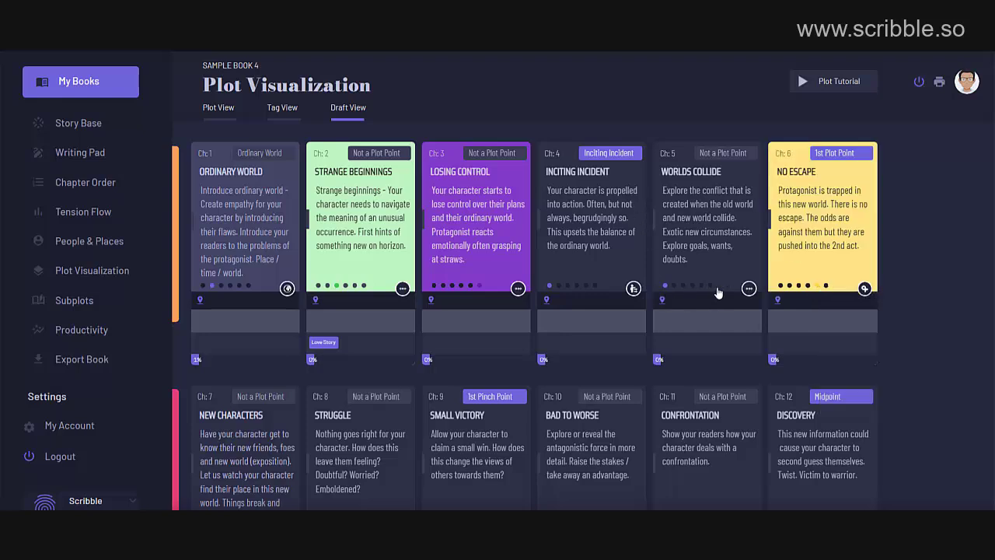
# - Reset chapters 6, 3, 2 and 1 to the 1st Draft stage
pyautogui.click(780, 286)
pyautogui.click(433, 286)
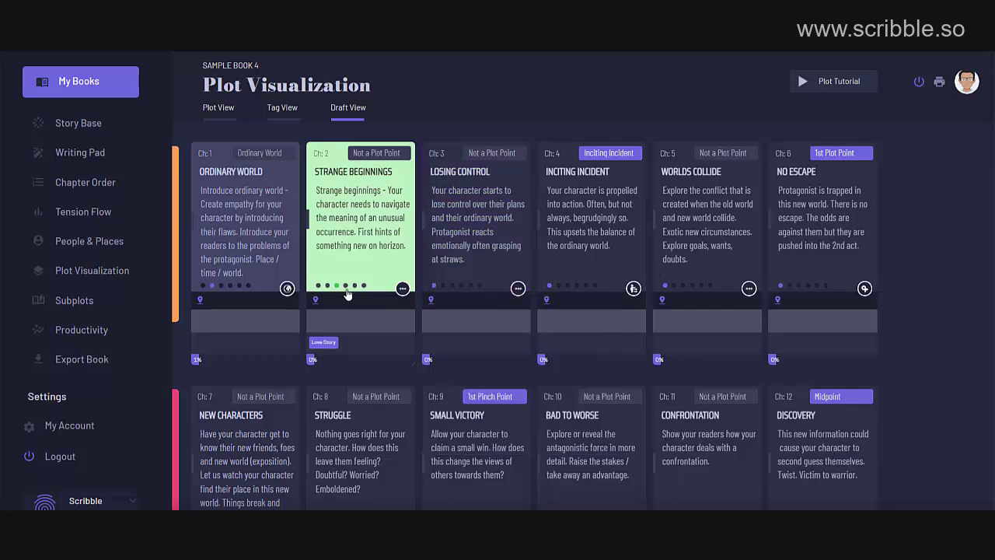
pyautogui.click(317, 286)
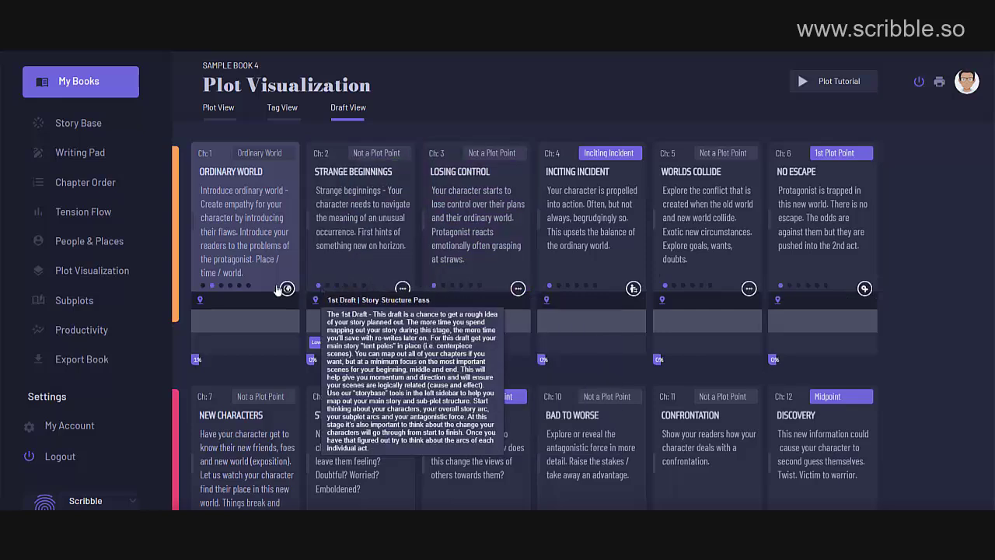
pyautogui.click(204, 287)
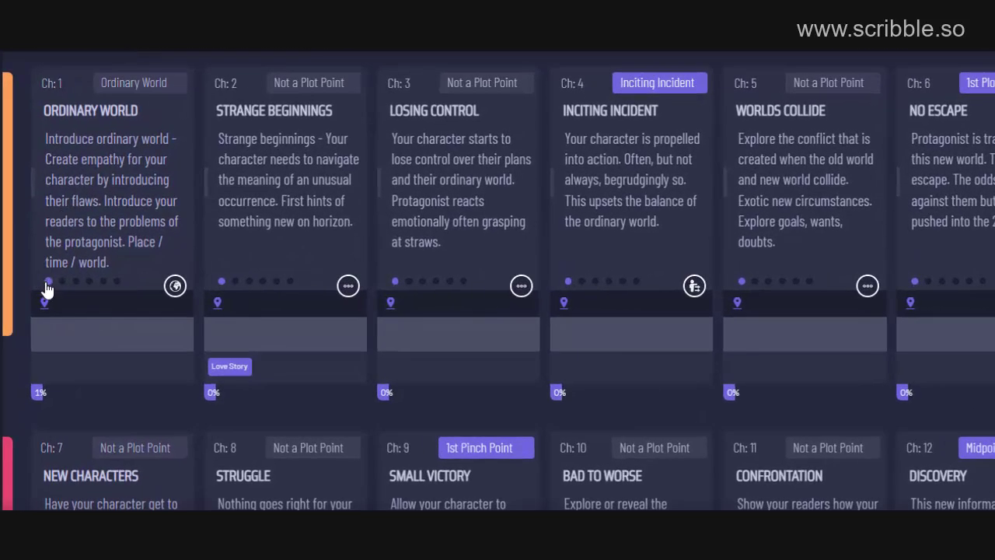
# - Read the descriptions of the draft stages on the chapter 1 card, including the 5th Draft on technical, prose and style
pyautogui.moveTo(50, 290)
pyautogui.moveTo(225, 287)
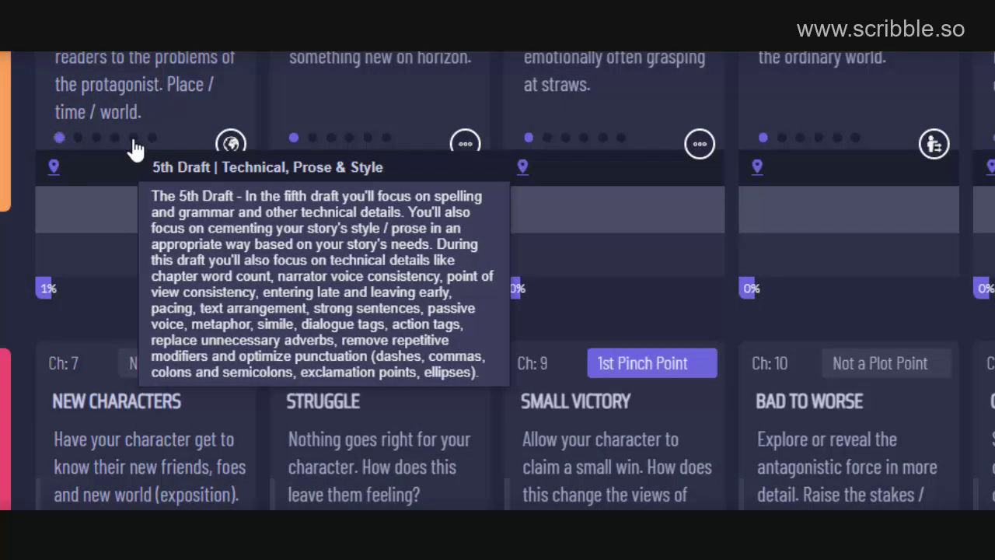
pyautogui.moveTo(81, 146)
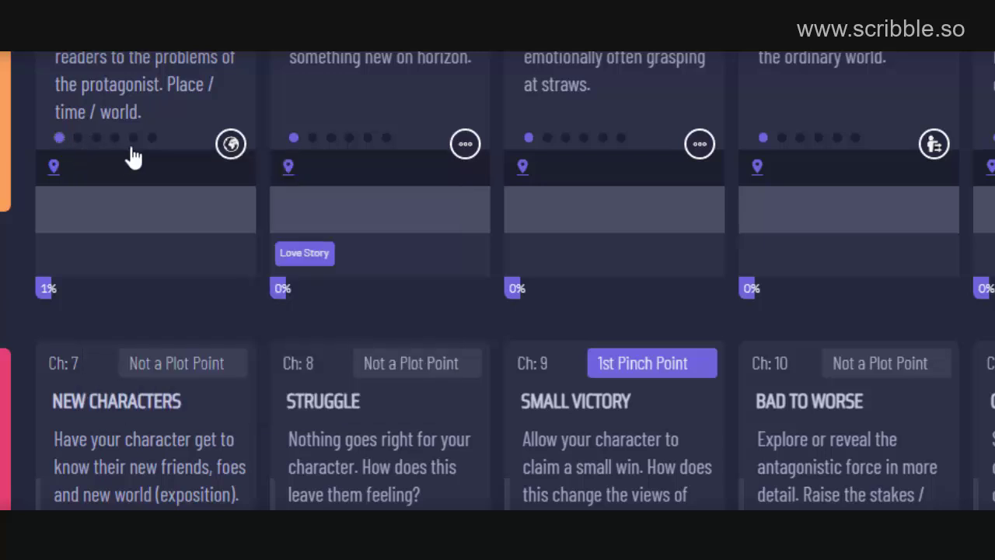
pyautogui.moveTo(133, 146)
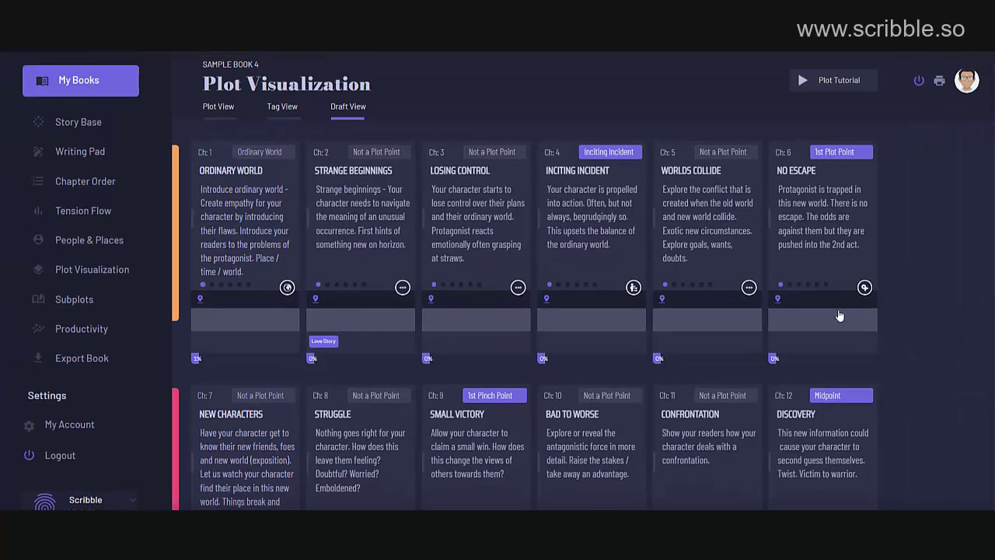
# - Try the sixth draft stage on chapter 6, No Escape, and return the chapter to the first stage
pyautogui.click(827, 289)
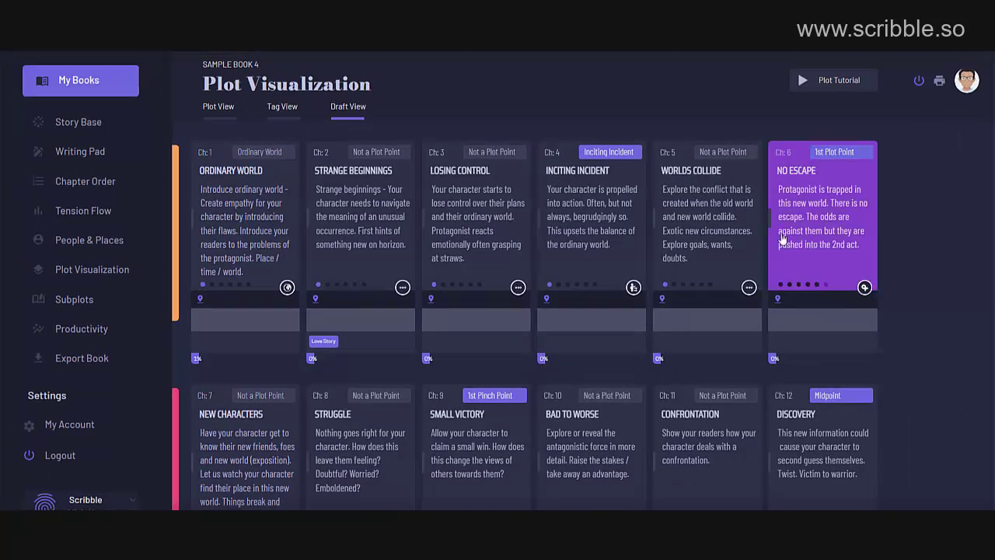
pyautogui.click(780, 286)
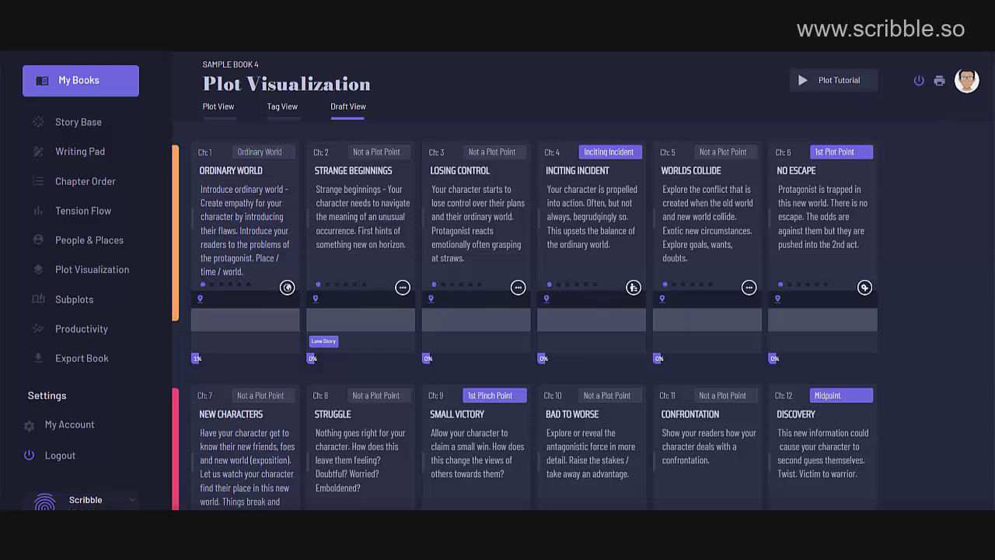
# - Look over the draft stages of all chapter cards from Ordinary World through Aftermath
pyautogui.scroll(-3, 575, 280)
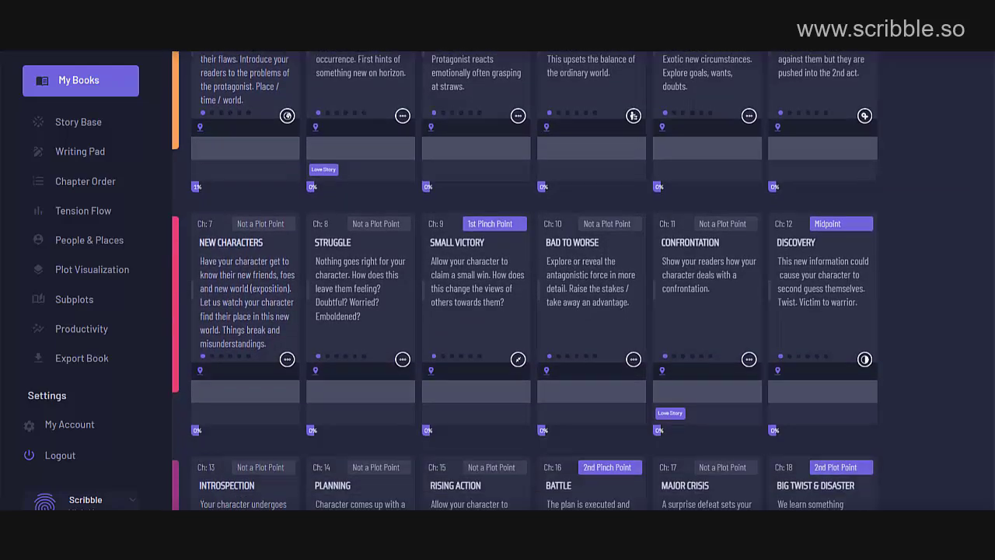
pyautogui.scroll(-5, 524, 274)
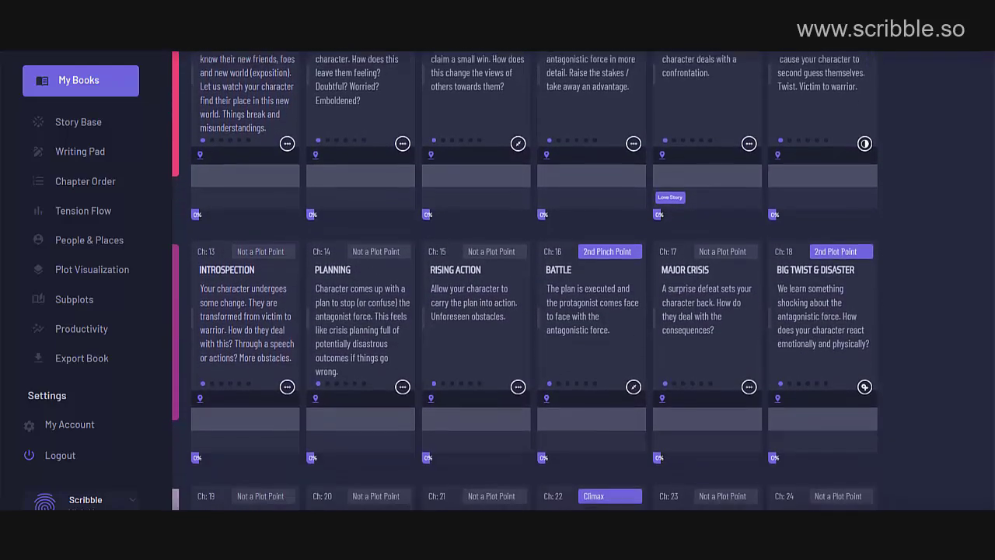
pyautogui.scroll(-4, 525, 274)
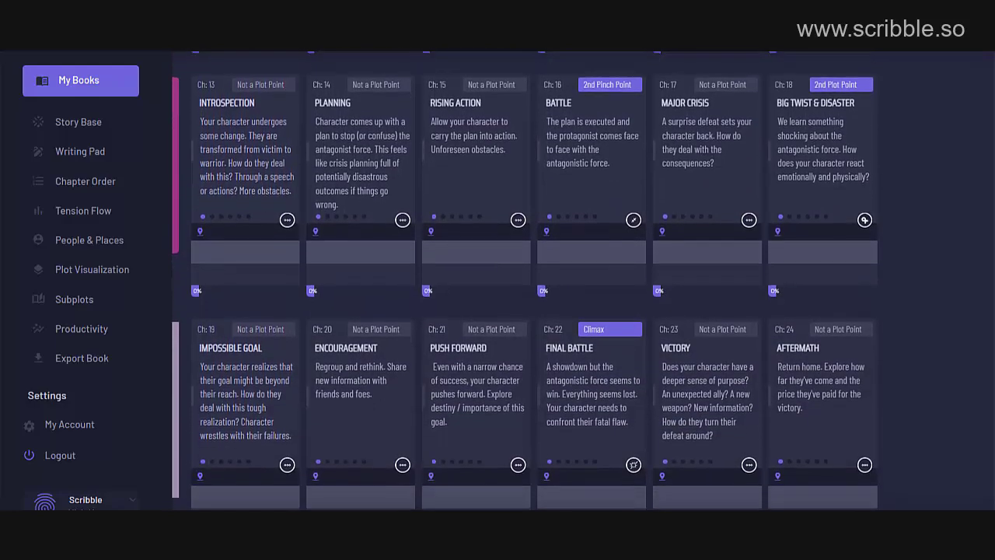
pyautogui.scroll(-1, 524, 274)
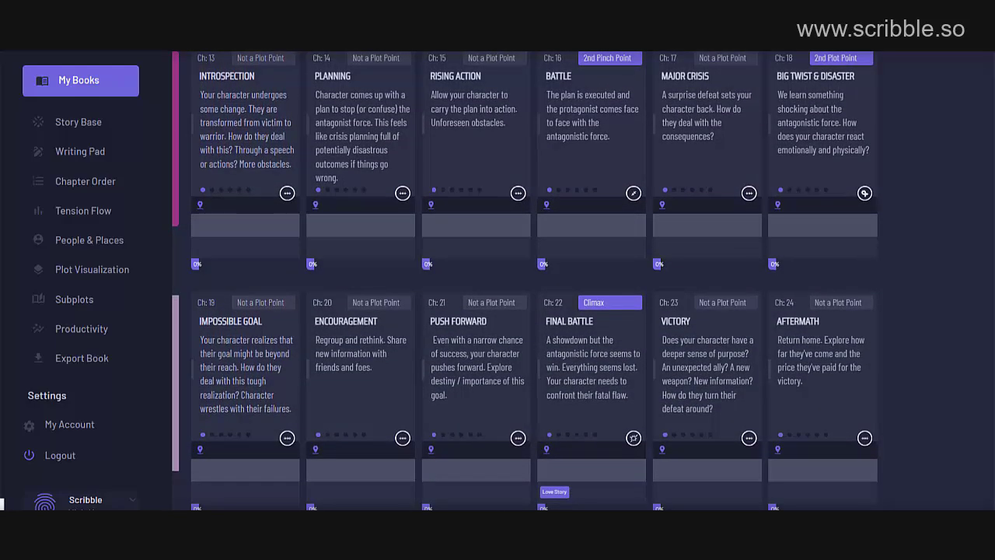
pyautogui.scroll(7, 524, 274)
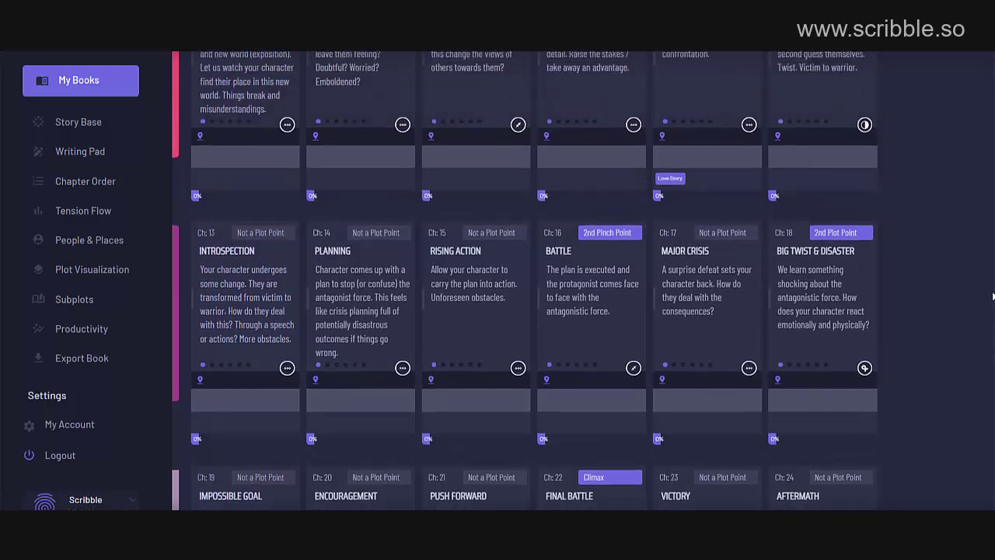
pyautogui.scroll(5, 992, 170)
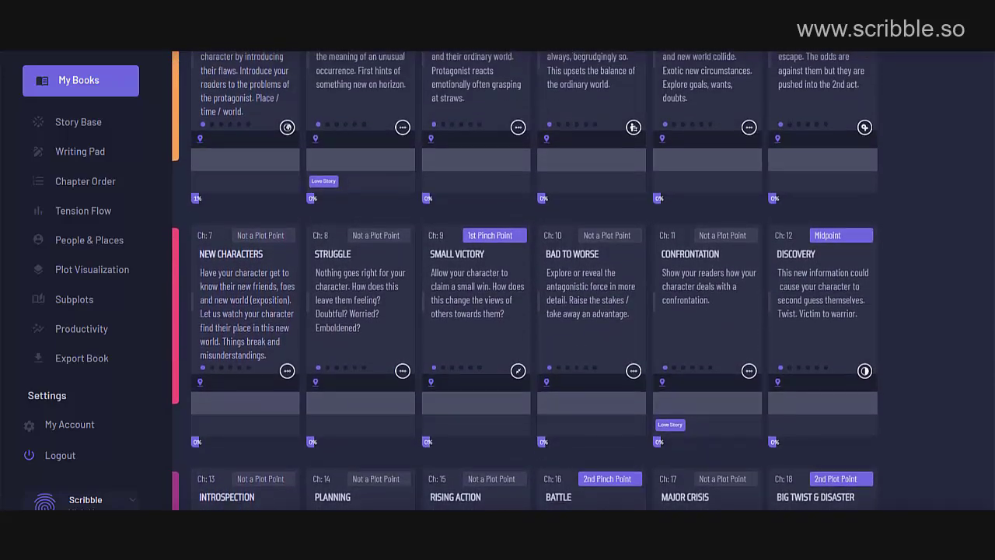
pyautogui.scroll(2, 988, 148)
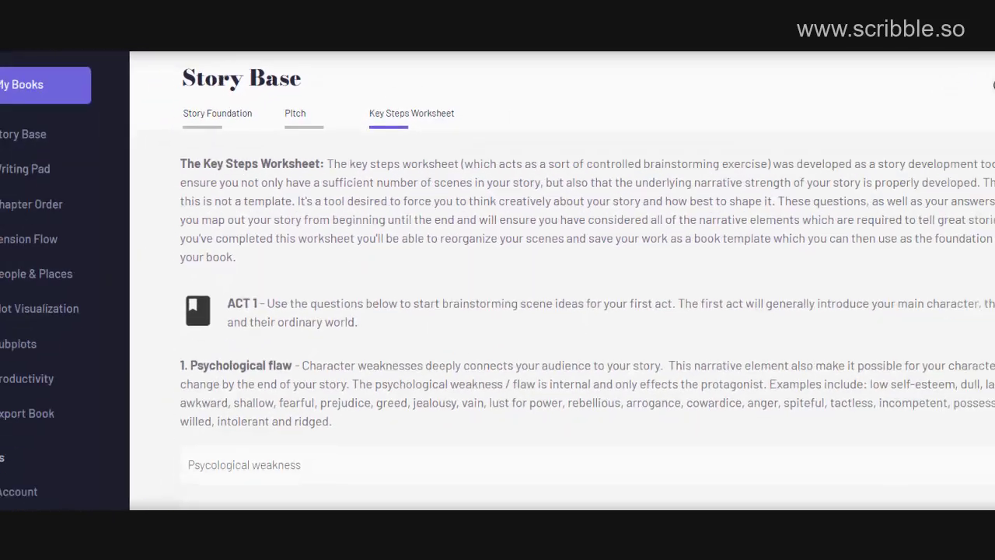
# - Review the Act 1 questions of the Story Base Key Steps Worksheet, from Psychological flaw through the subplot dilemma
pyautogui.scroll(-5, 576, 311)
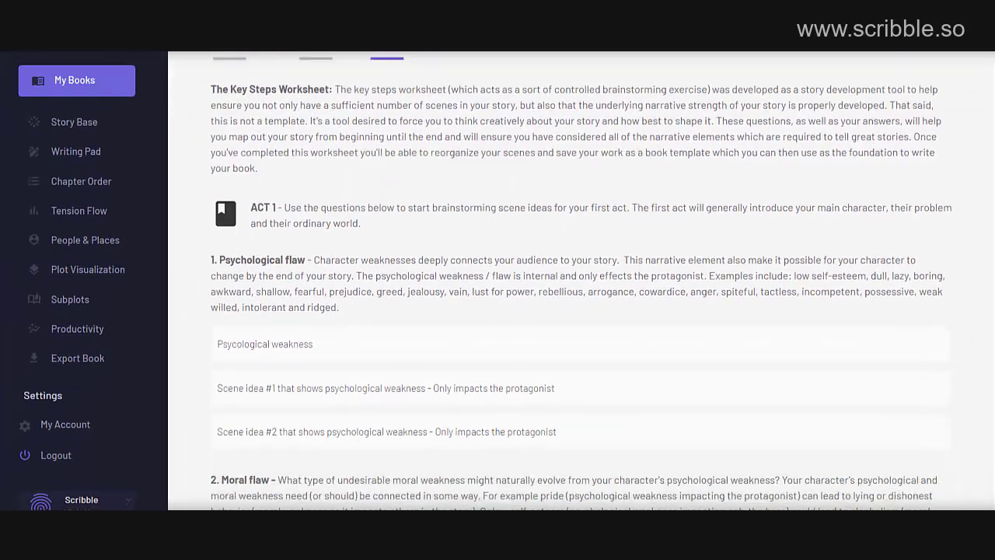
pyautogui.scroll(-4, 575, 296)
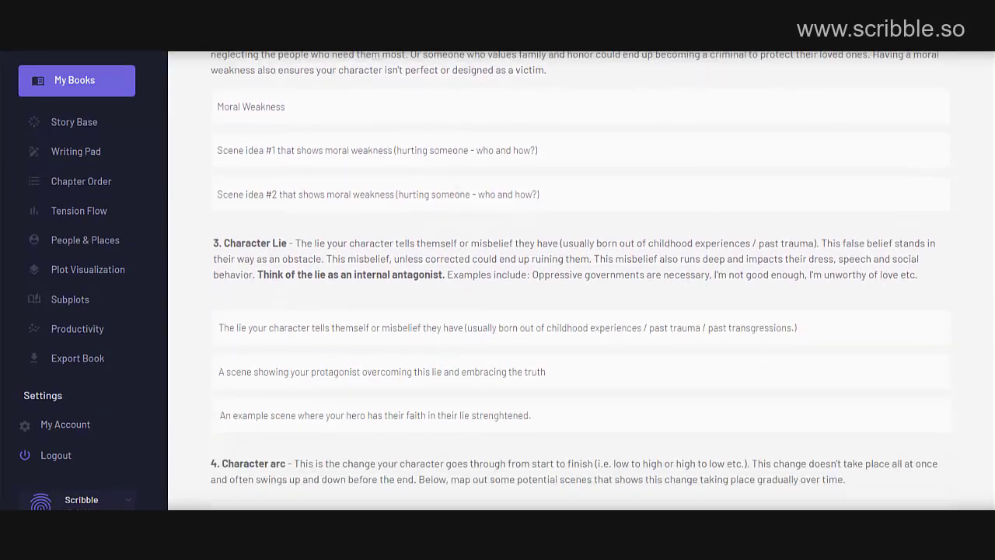
pyautogui.scroll(-4, 575, 295)
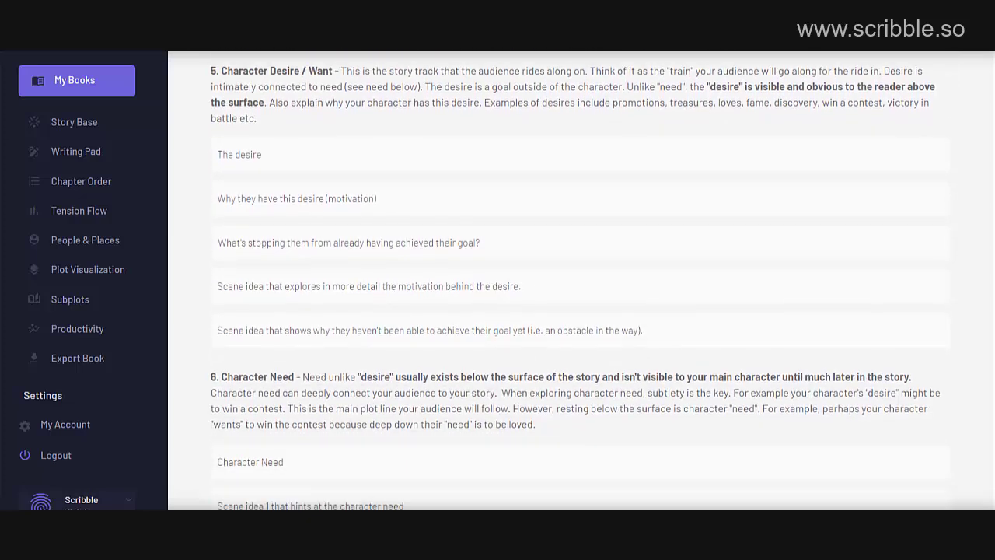
pyautogui.scroll(-4, 575, 295)
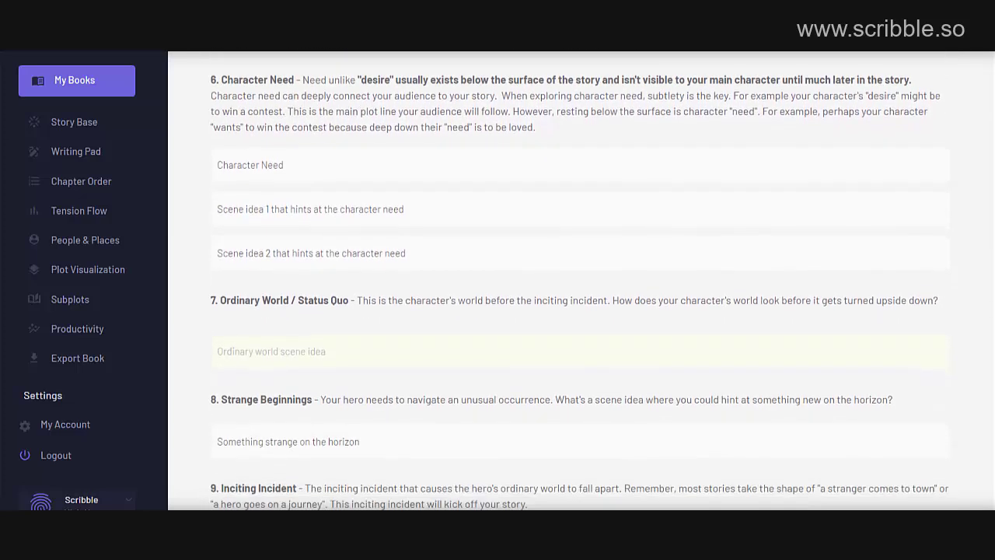
pyautogui.scroll(-5, 993, 235)
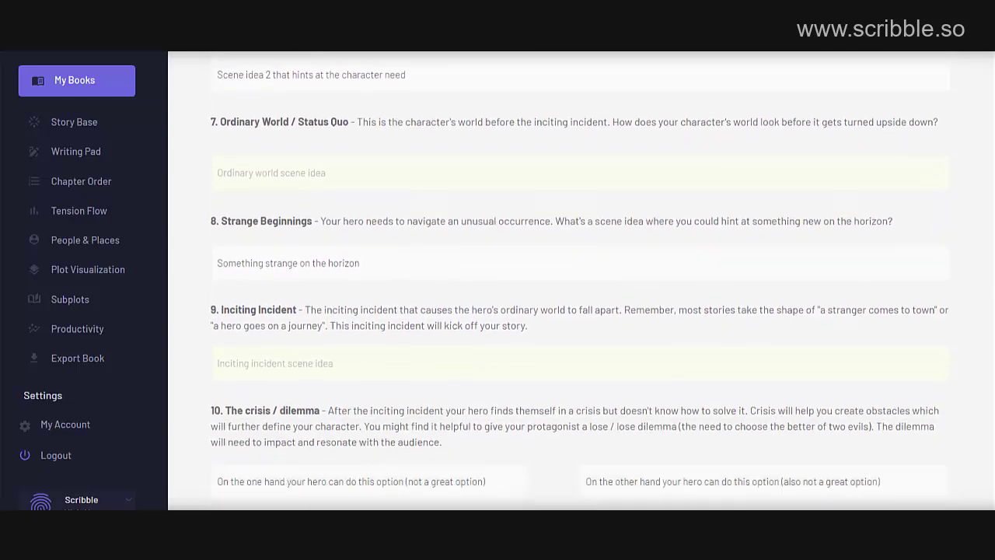
pyautogui.scroll(-2, 993, 236)
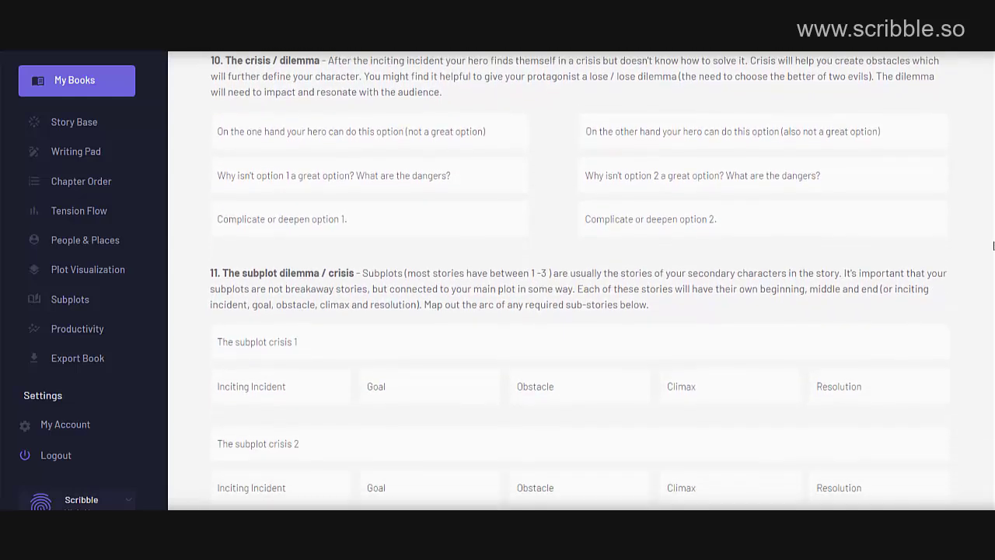
pyautogui.scroll(-1, 993, 246)
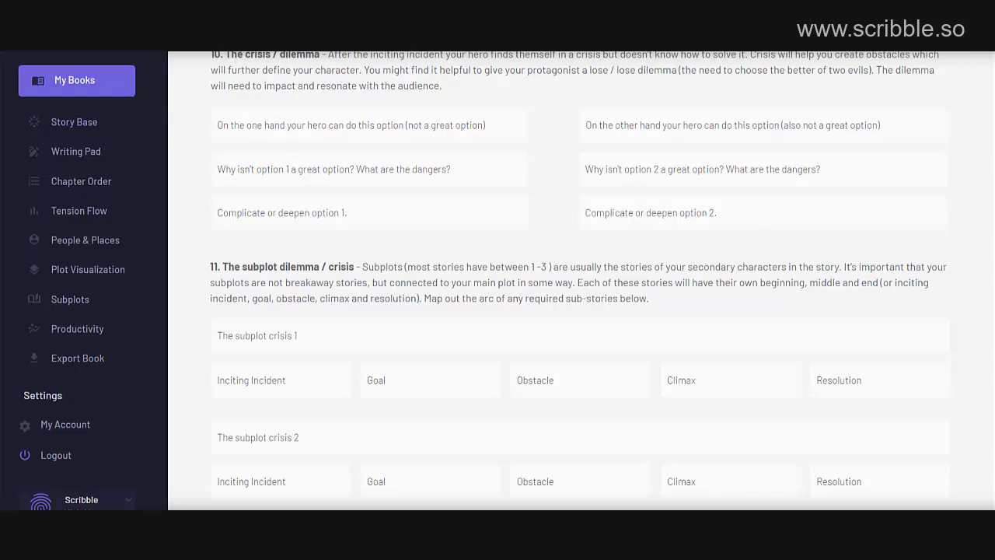
pyautogui.scroll(15, 420, 279)
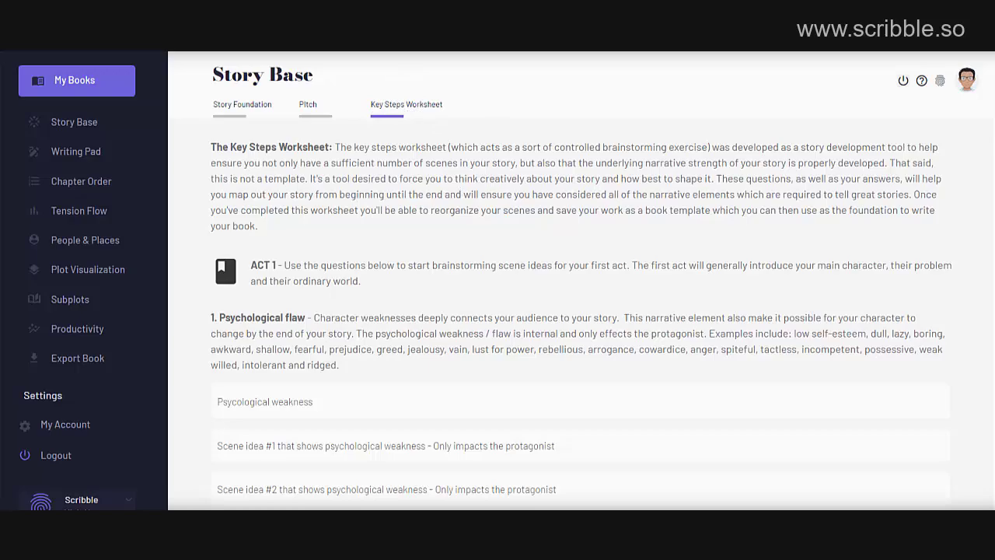
pyautogui.scroll(-10, 582, 279)
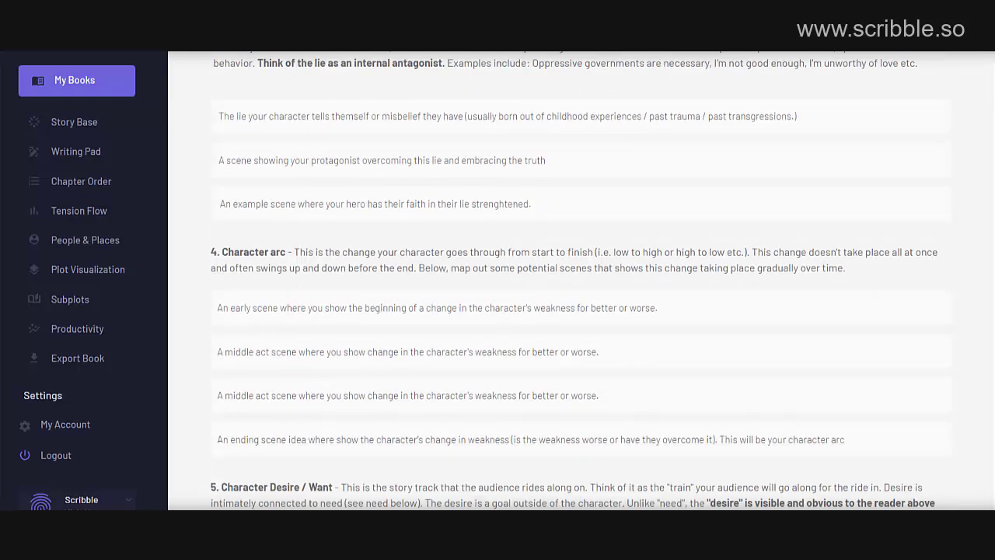
pyautogui.scroll(-7, 581, 280)
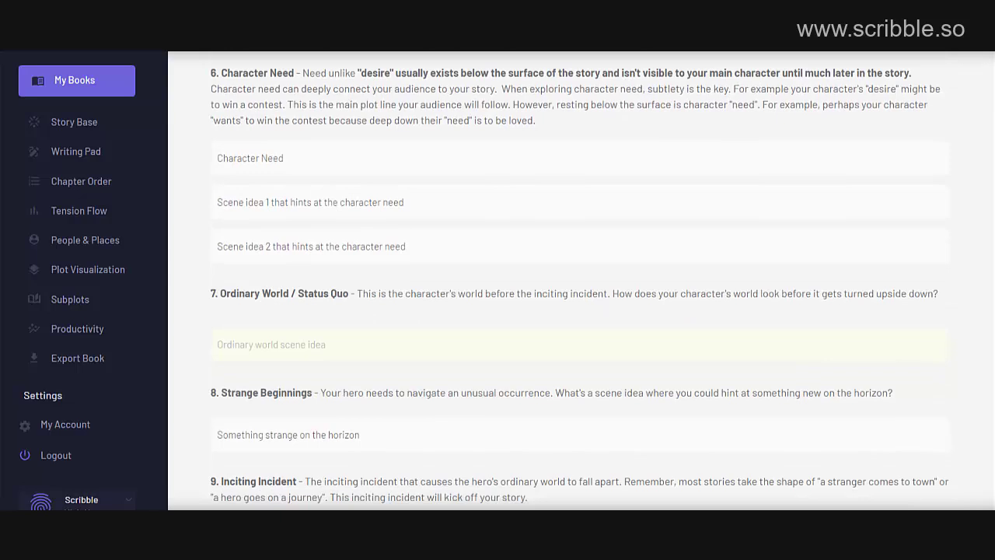
pyautogui.scroll(-5, 992, 218)
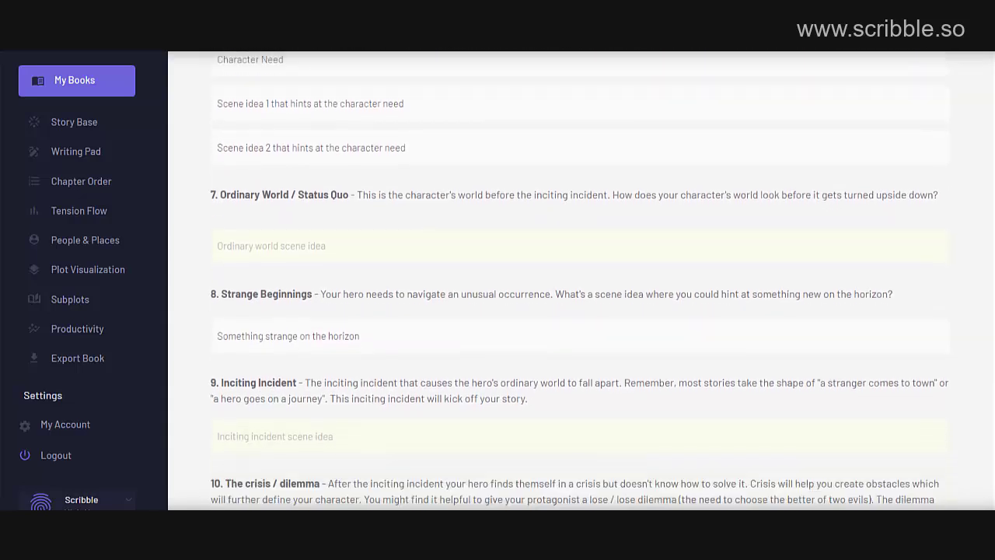
# - Review the Key Steps Worksheet questions from Inciting Incident to The Opponent, and revisit the Character Need and Character Desire / Want sections
pyautogui.scroll(-4, 993, 218)
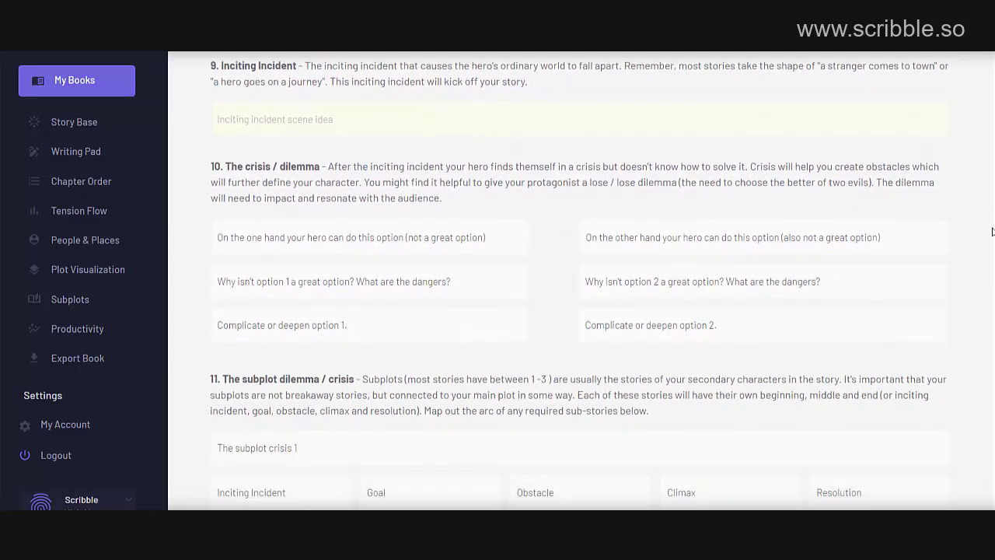
pyautogui.scroll(-5, 992, 232)
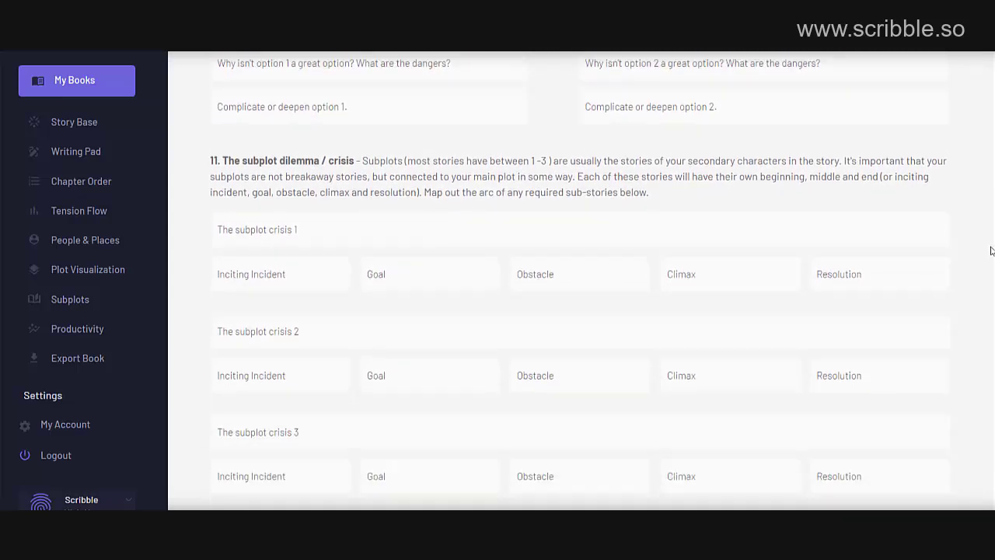
pyautogui.scroll(1, 990, 256)
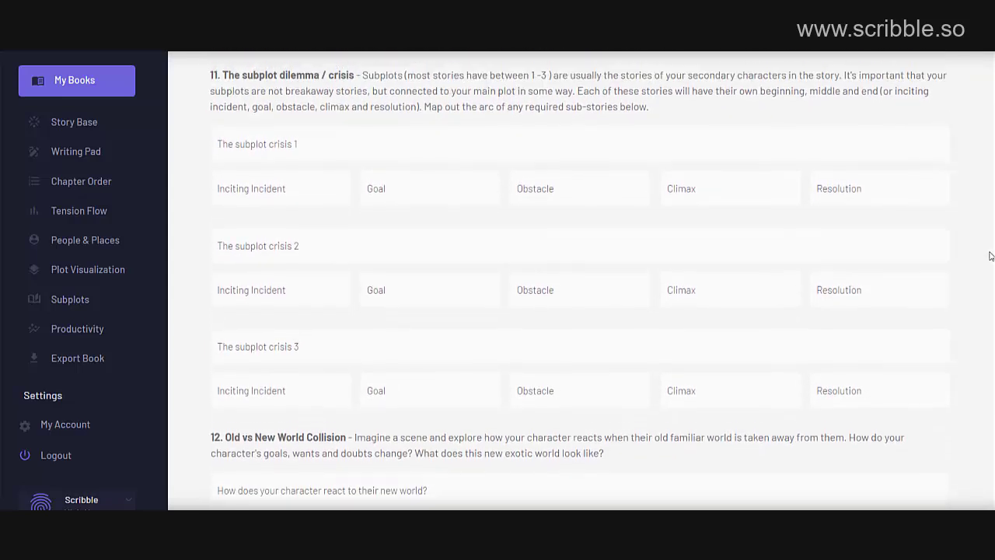
pyautogui.scroll(-5, 990, 256)
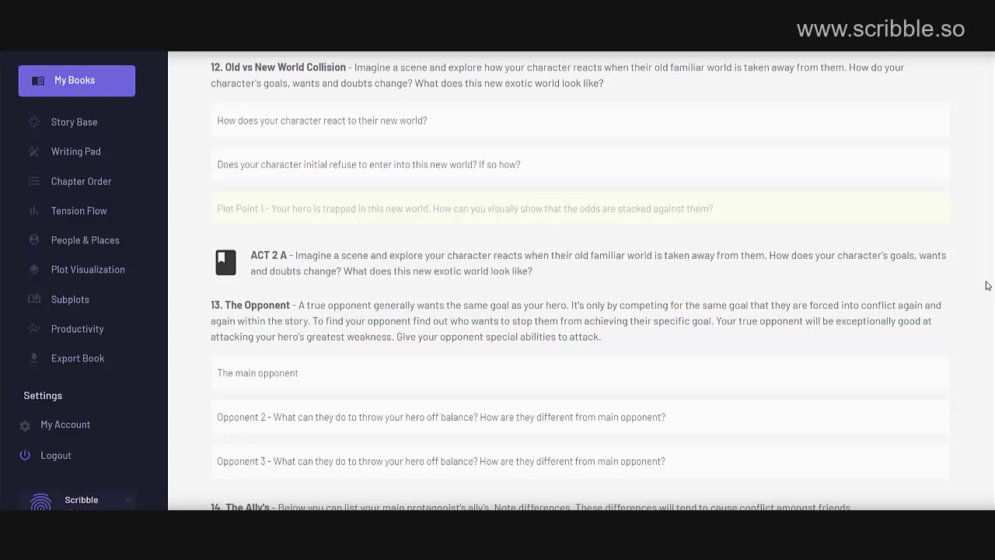
pyautogui.scroll(10, 985, 272)
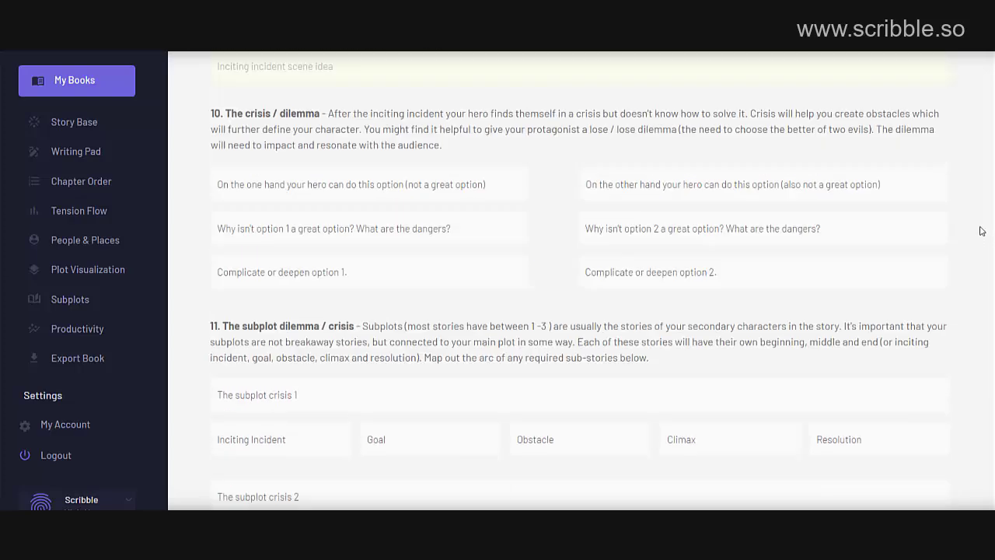
pyautogui.scroll(7, 981, 211)
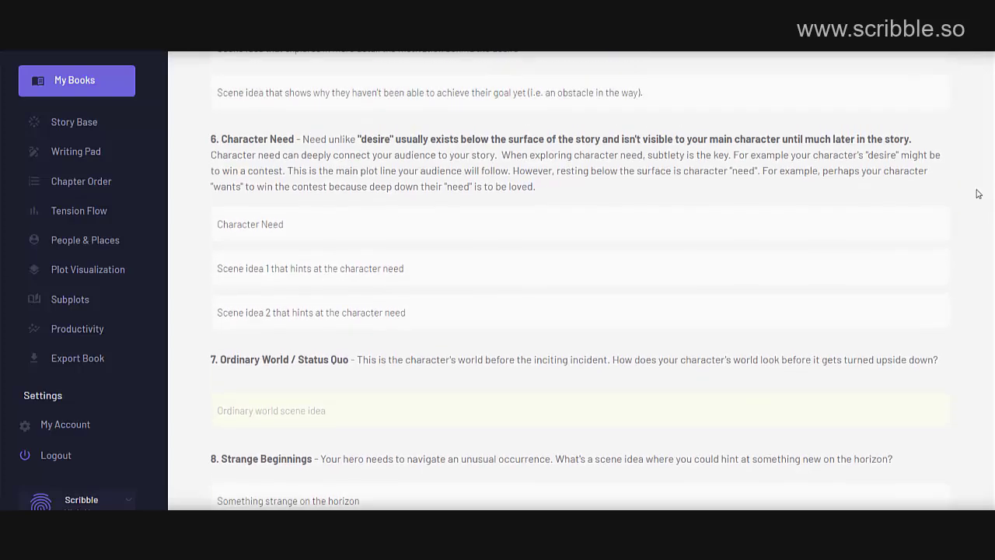
pyautogui.scroll(6, 980, 163)
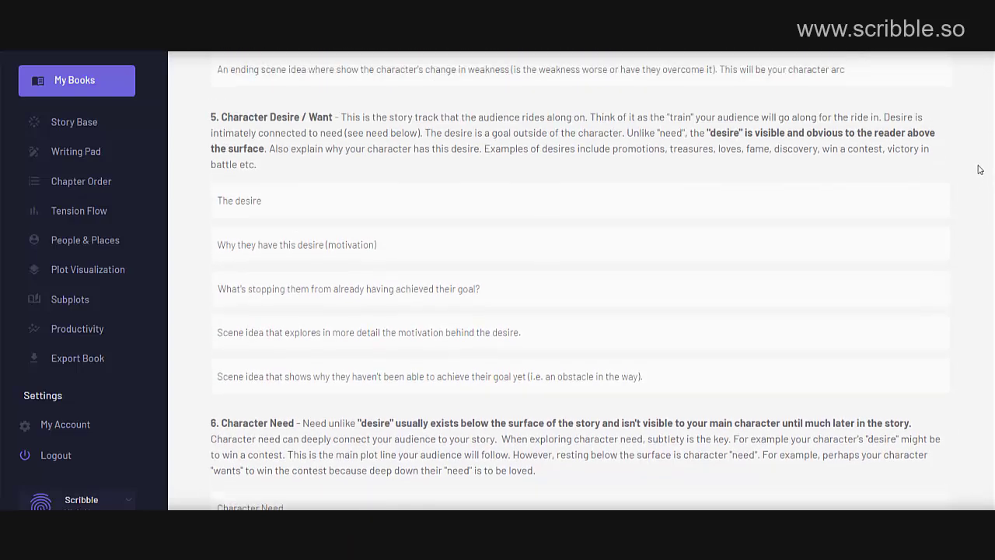
pyautogui.scroll(-1, 981, 146)
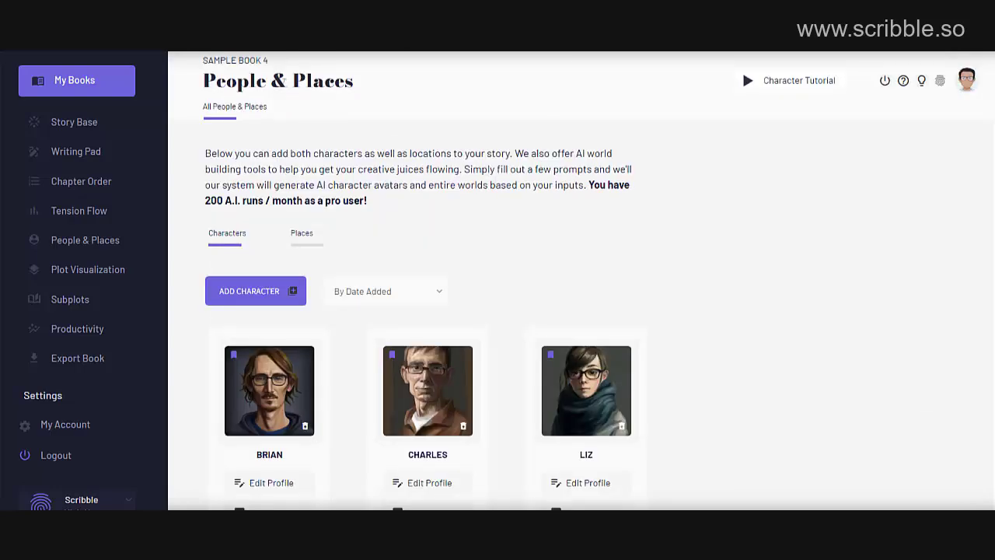
# - Open the first character's profile in People & Places and select the Positive Change Arc as the character arc
pyautogui.scroll(-1, 308, 357)
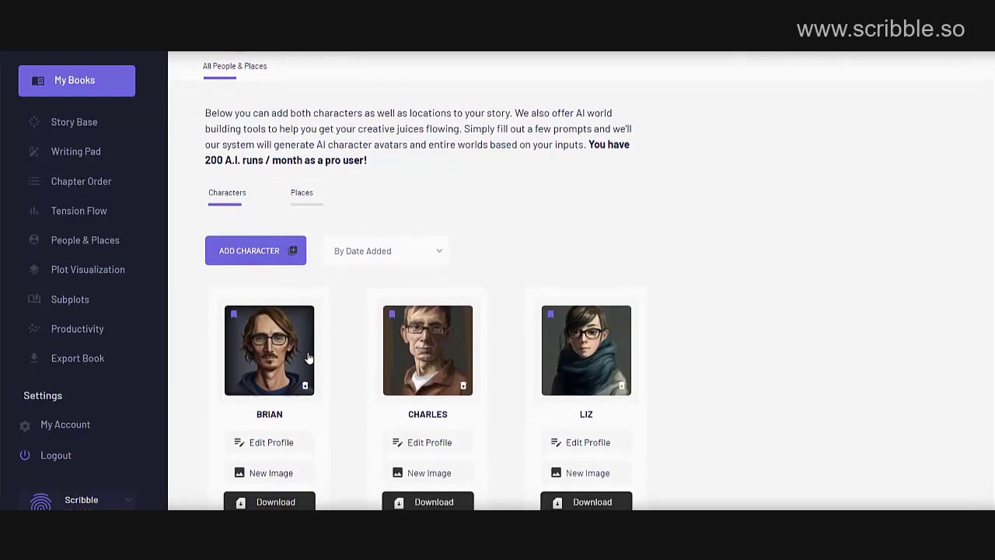
pyautogui.click(260, 440)
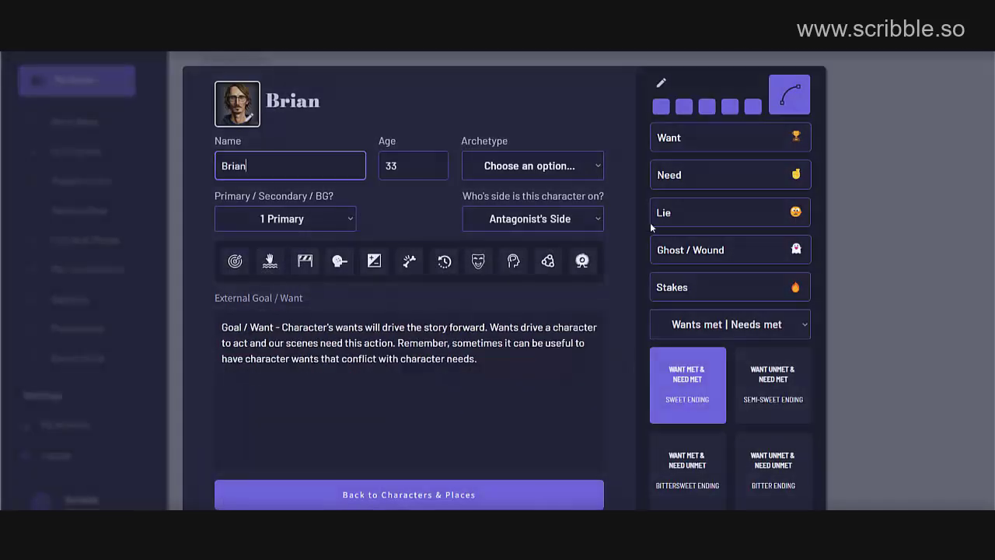
pyautogui.click(789, 97)
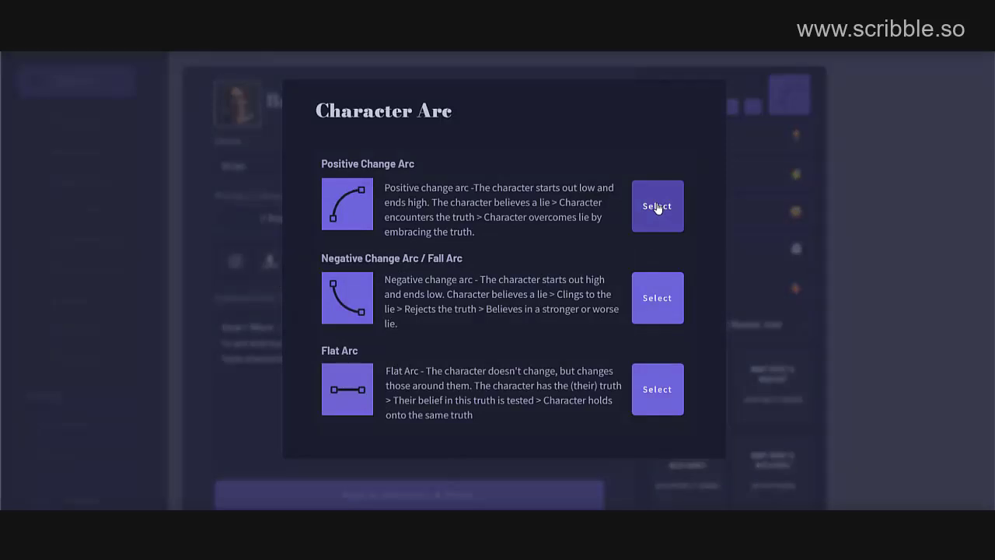
pyautogui.click(657, 207)
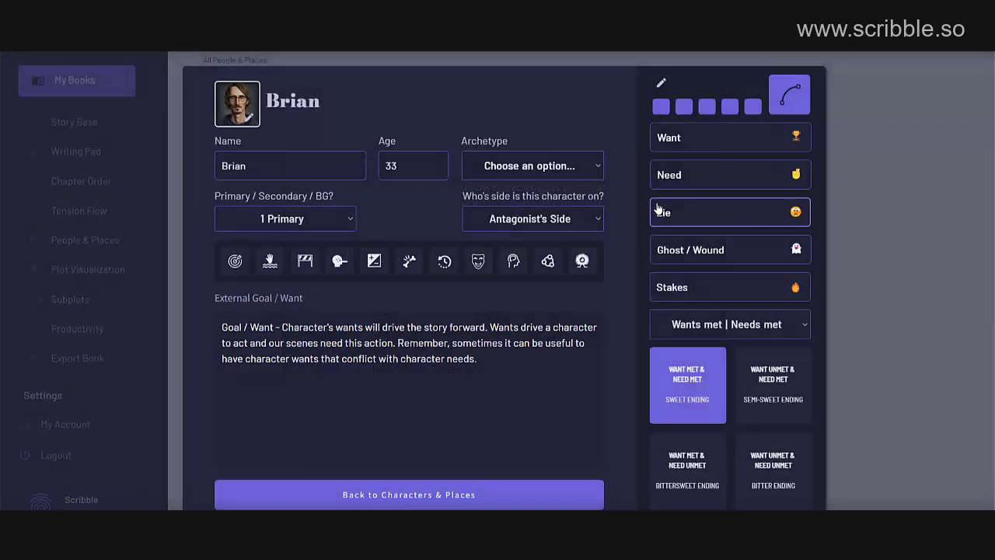
# - Change the character's arc to Negative Change Arc / Fall Arc and leave the profile
pyautogui.click(789, 99)
pyautogui.click(661, 297)
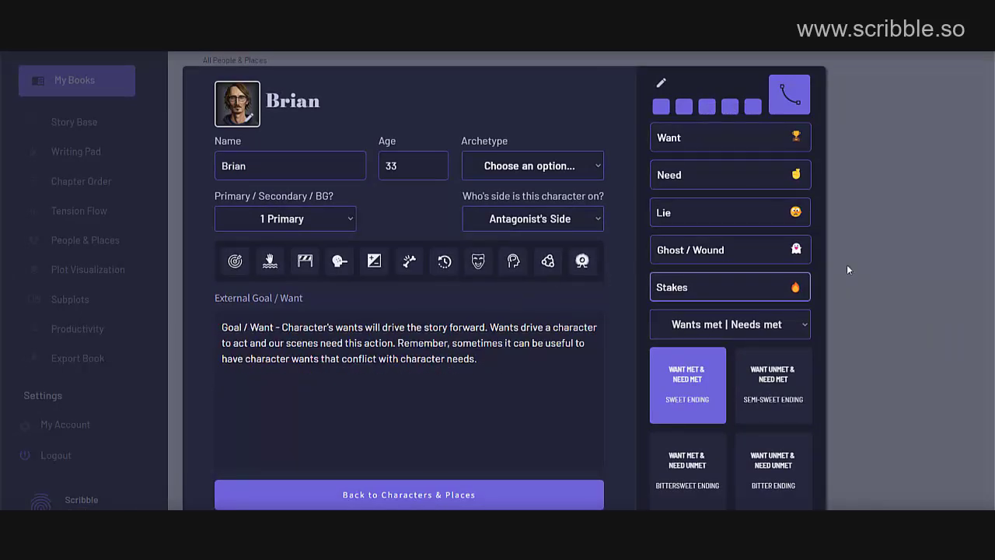
pyautogui.click(875, 257)
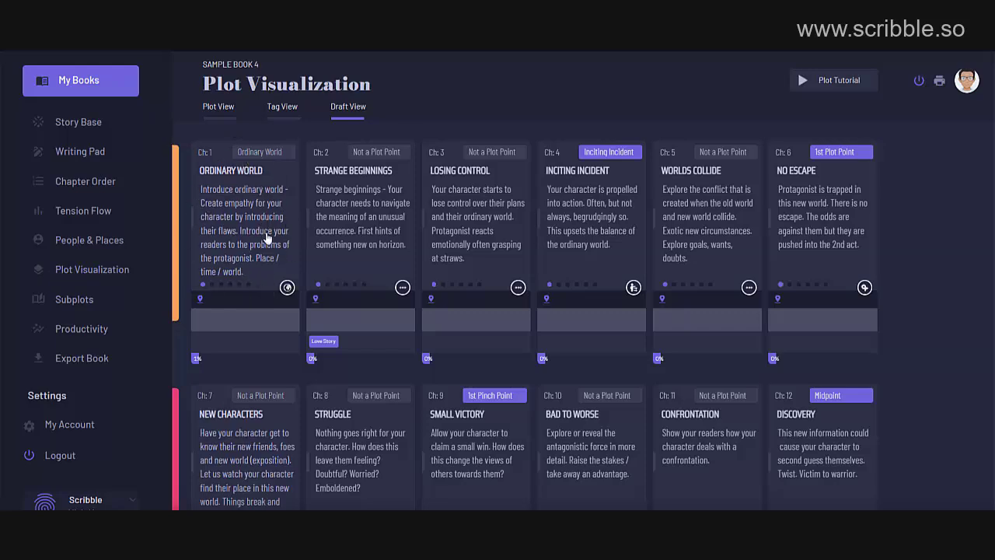
# - Examine the chapter cards of every act in the Draft View of Plot Visualization, down to chapter 24, Aftermath
pyautogui.scroll(-8, 840, 386)
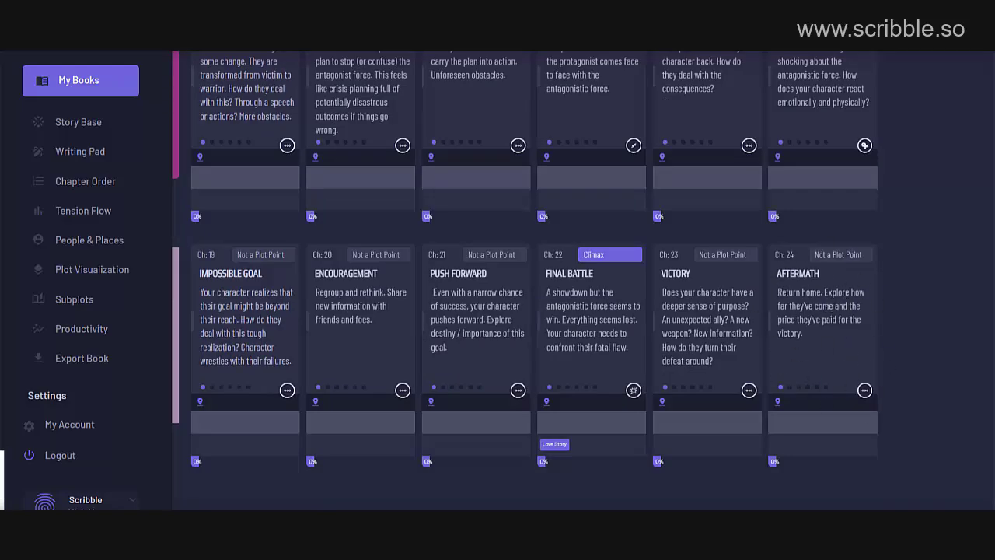
pyautogui.scroll(8, 841, 385)
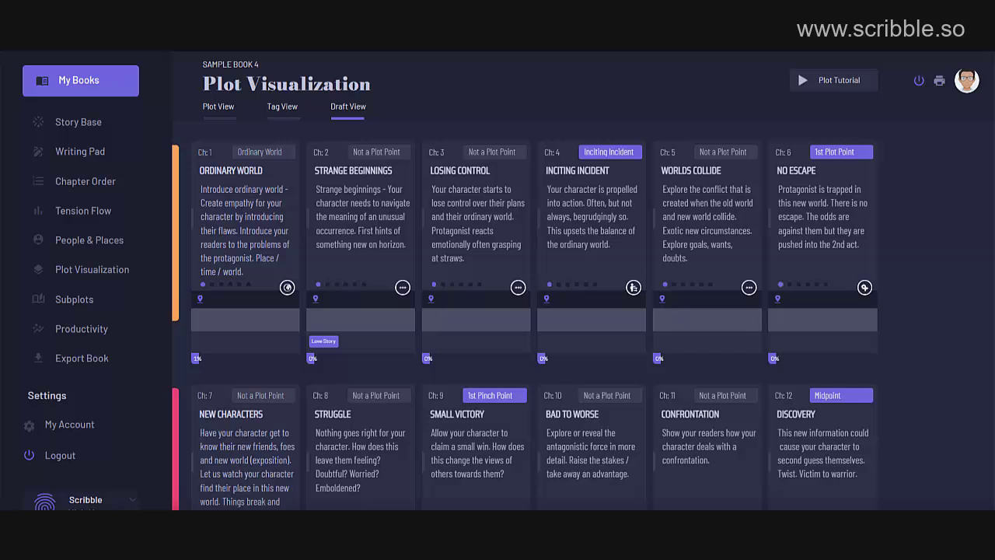
pyautogui.click(796, 70)
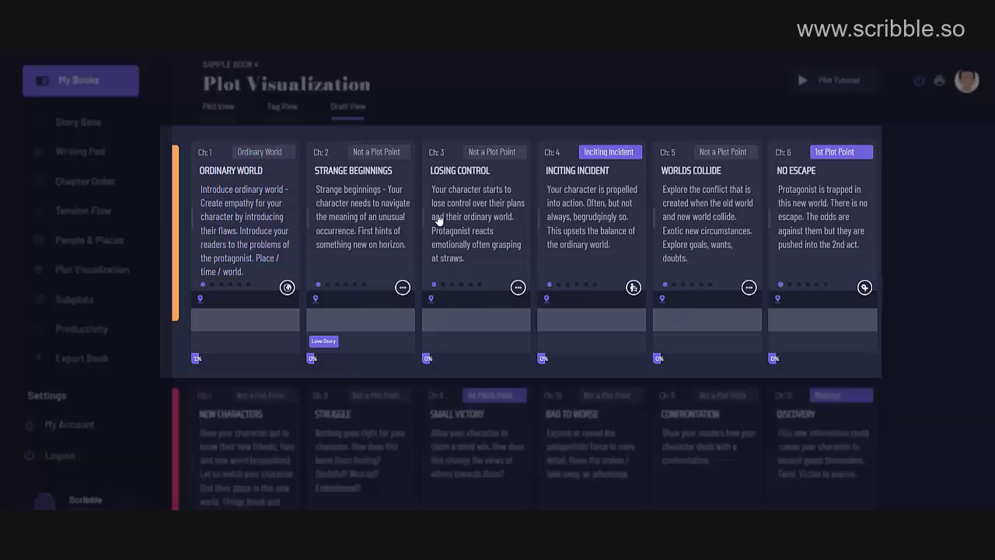
pyautogui.scroll(-4, 994, 272)
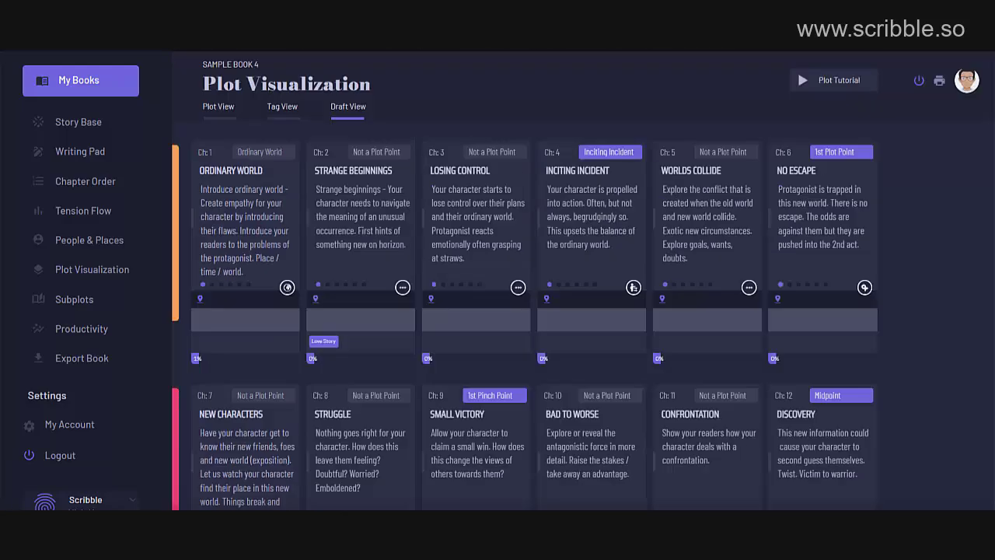
pyautogui.scroll(-2, 575, 280)
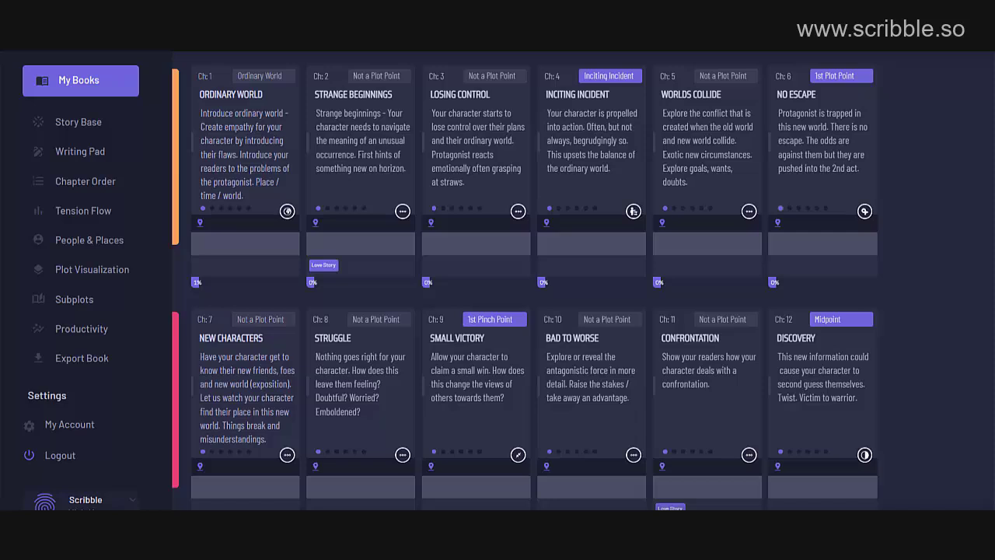
pyautogui.scroll(2, 524, 283)
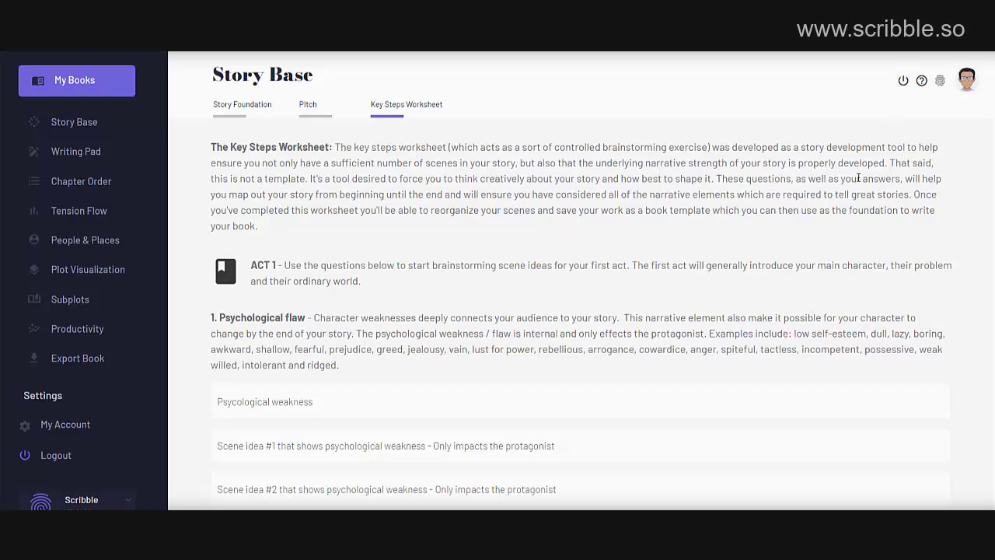
# - Go through the Key Steps Worksheet from Psychological flaw in Act 1 to The Ally's in Act 2 A
pyautogui.scroll(-10, 574, 280)
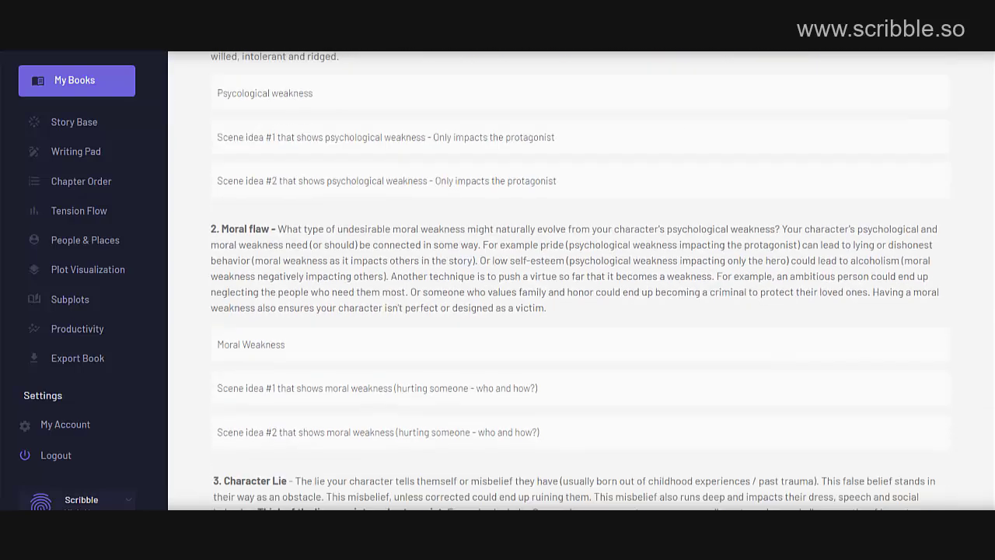
pyautogui.scroll(-5, 991, 144)
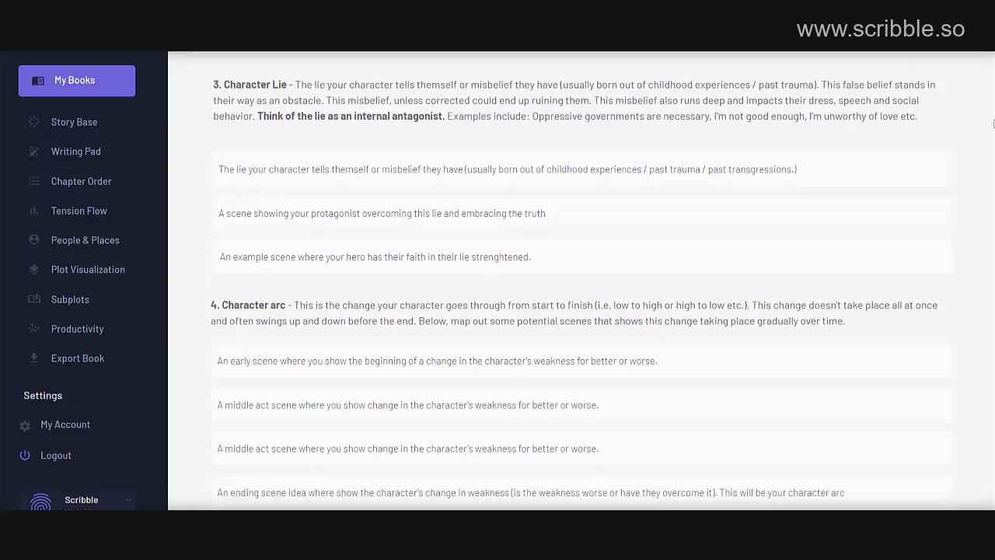
pyautogui.scroll(-10, 991, 145)
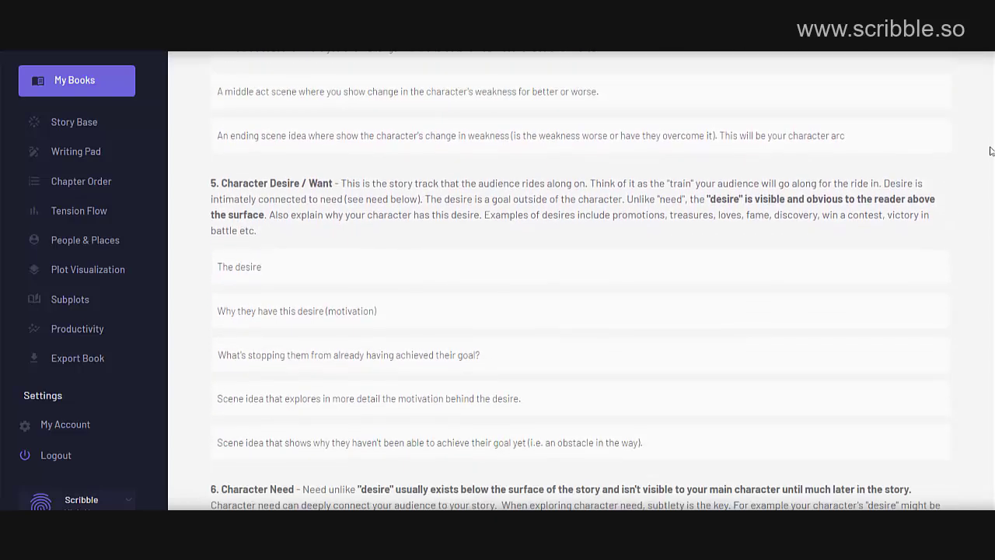
pyautogui.scroll(-5, 989, 219)
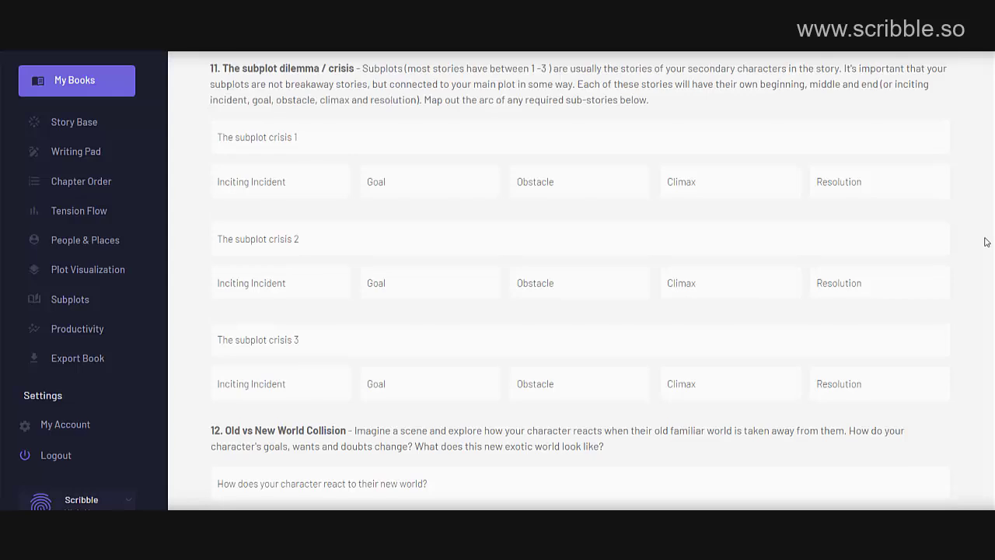
pyautogui.scroll(-10, 987, 242)
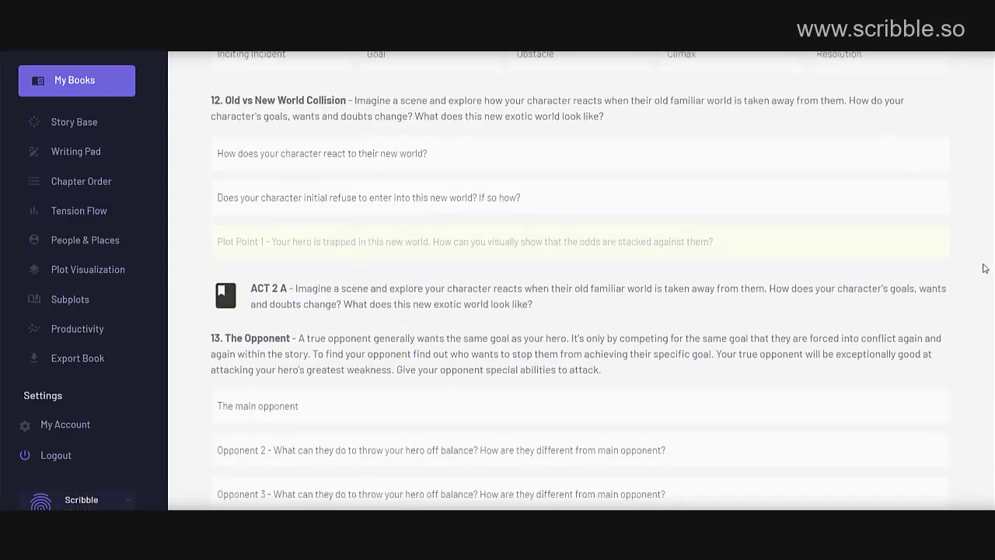
pyautogui.scroll(-4, 981, 285)
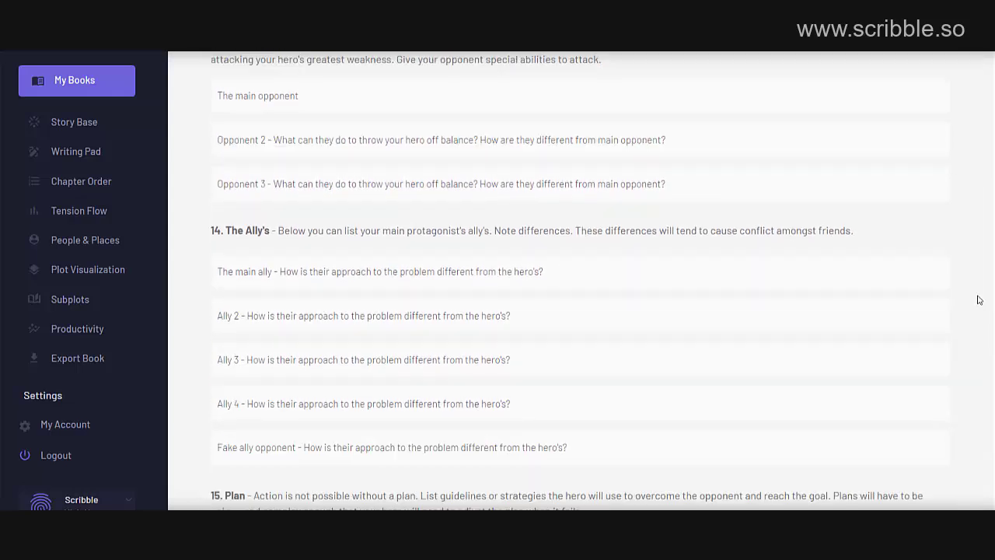
pyautogui.scroll(1, 978, 307)
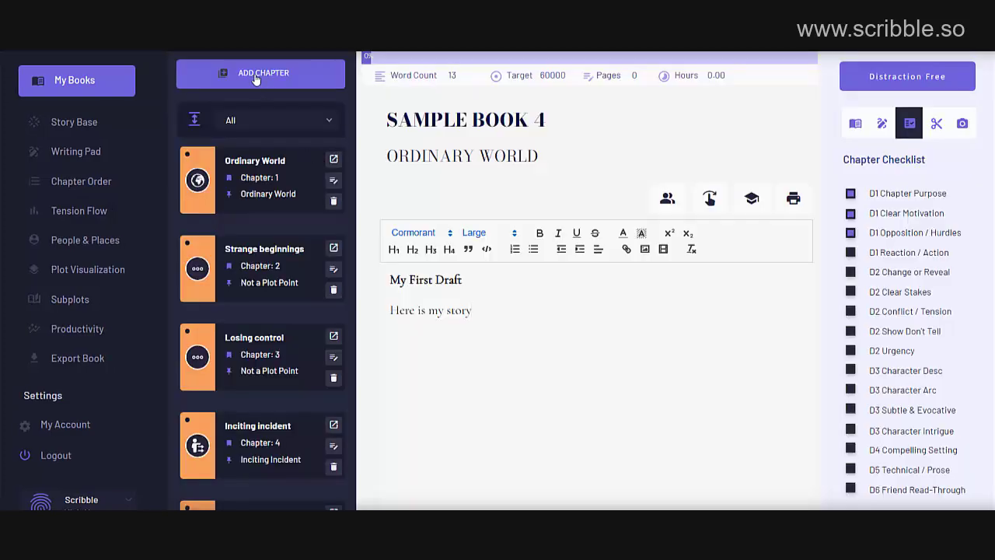
# - Open the form for adding a chapter, view the chapter suggestions for Act 2a and Act 1, and close it without adding anything
pyautogui.click(261, 71)
pyautogui.click(250, 274)
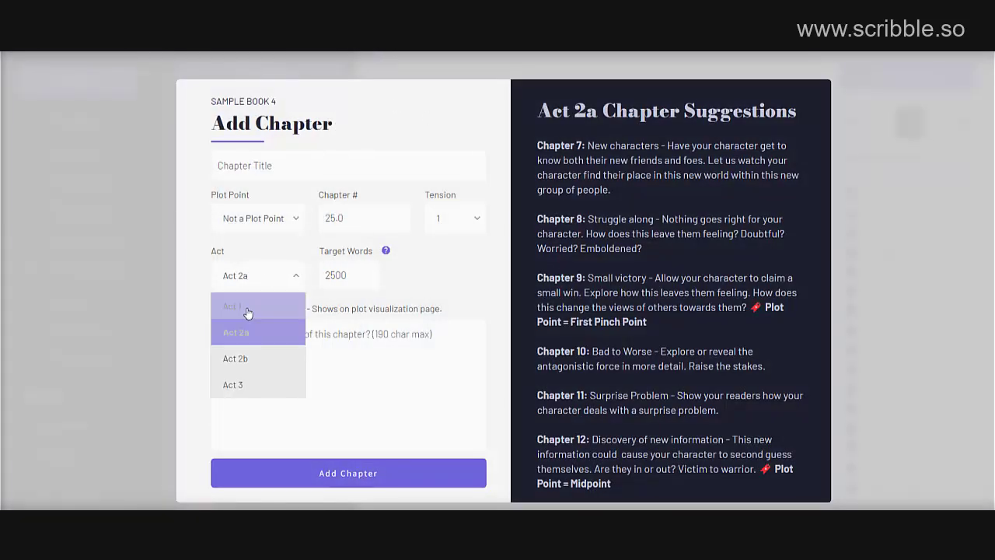
pyautogui.click(249, 334)
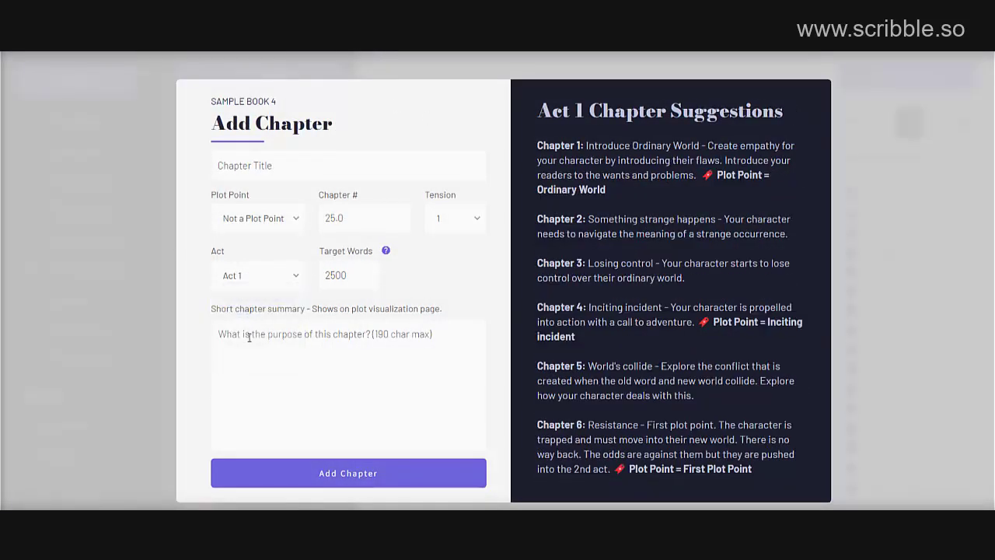
pyautogui.click(858, 102)
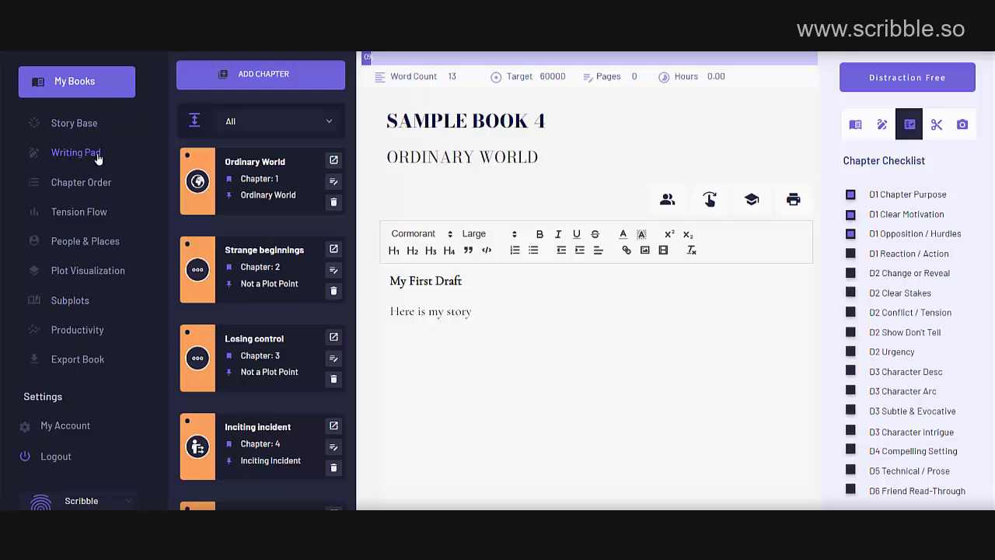
# - Bring up the Ordinary World chapter's checklist and uncheck D1 Chapter Purpose, D1 Clear Motivation and D1 Opposition / Hurdles
pyautogui.click(855, 127)
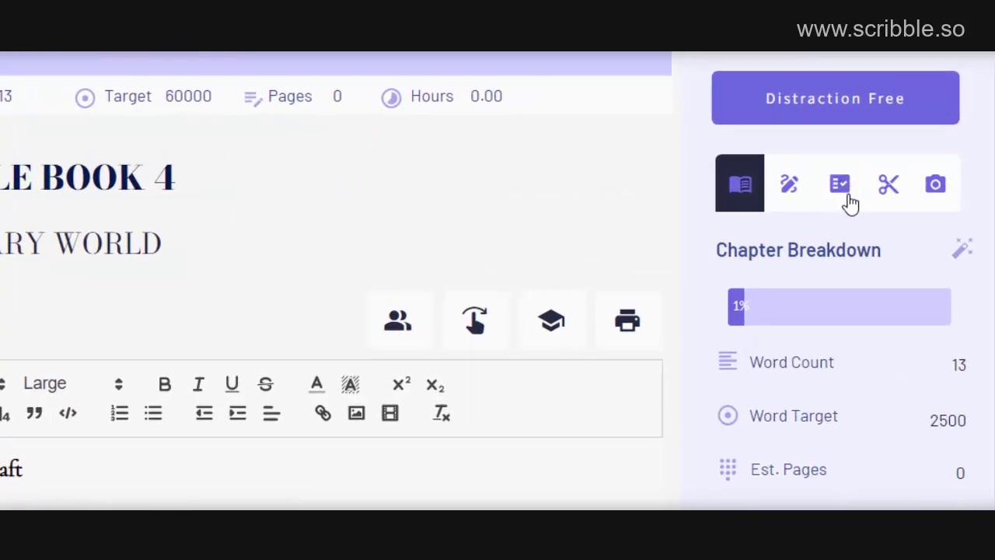
pyautogui.click(839, 194)
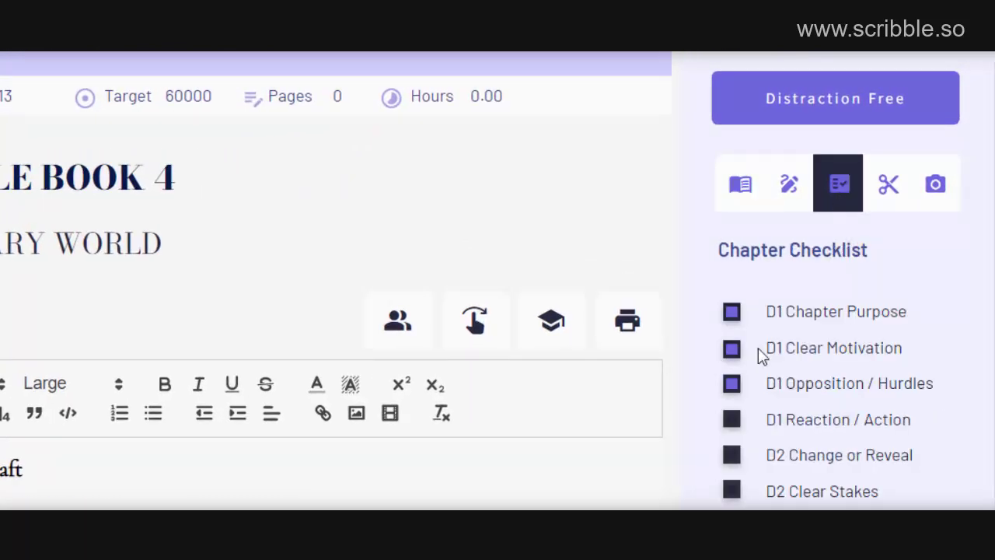
pyautogui.click(733, 315)
pyautogui.click(735, 350)
pyautogui.click(732, 385)
# - Check off all four D1 items in the chapter checklist: Chapter Purpose, Clear Motivation, Opposition / Hurdles and Reaction / Action
pyautogui.scroll(-4, 773, 329)
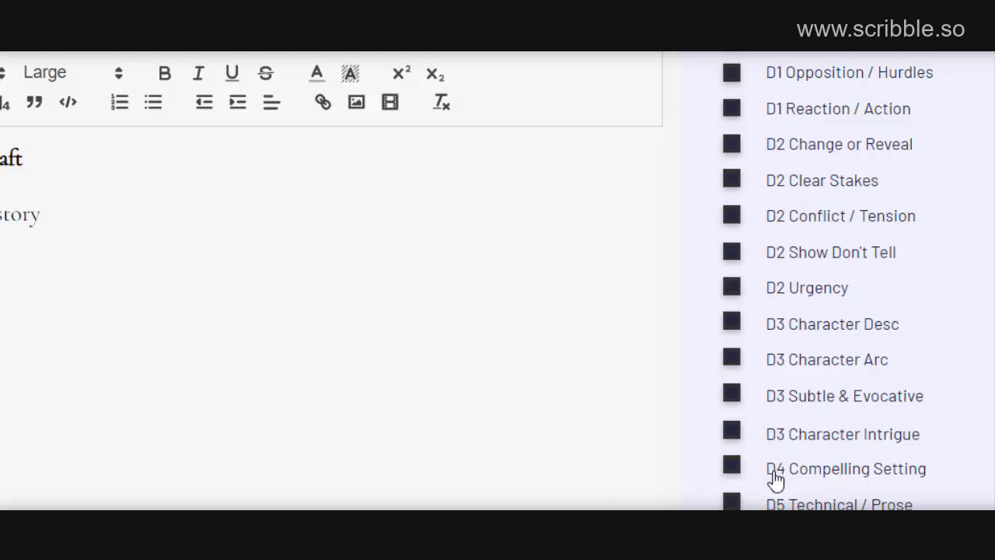
pyautogui.scroll(5, 757, 381)
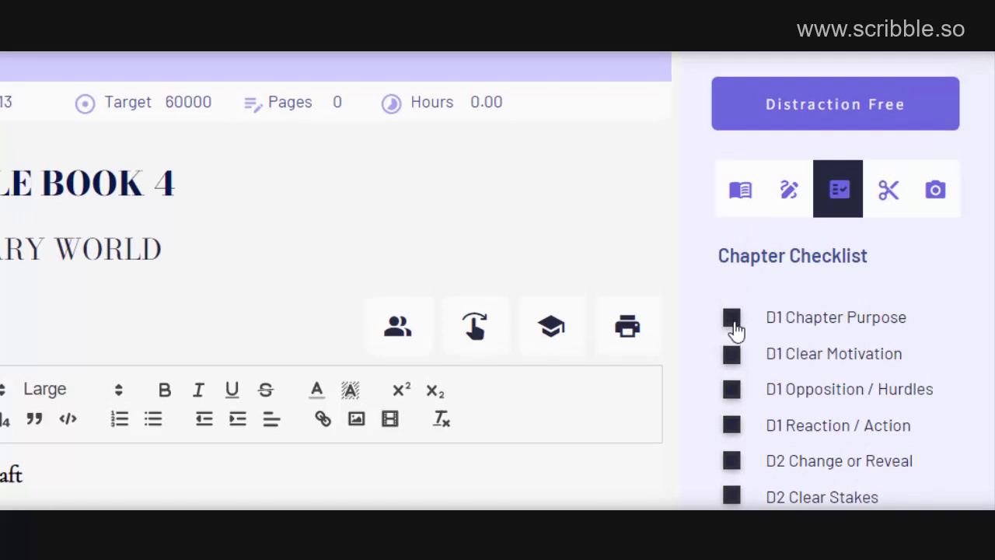
pyautogui.click(733, 328)
pyautogui.click(732, 357)
pyautogui.click(732, 393)
pyautogui.click(732, 429)
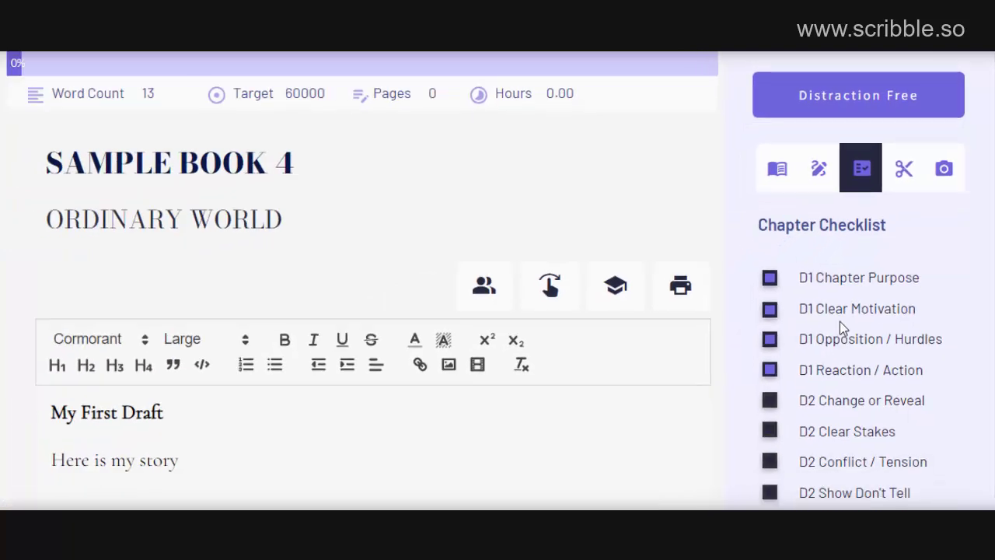
# - Read the guidance for the four D1 items in the chapter checklist, from Chapter Purpose to Reaction / Action
pyautogui.click(836, 276)
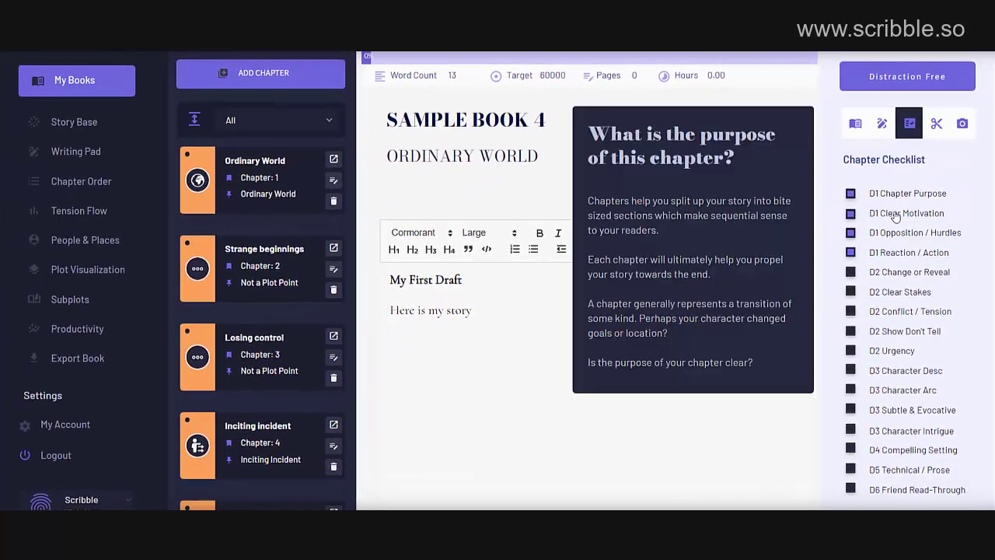
pyautogui.moveTo(895, 217)
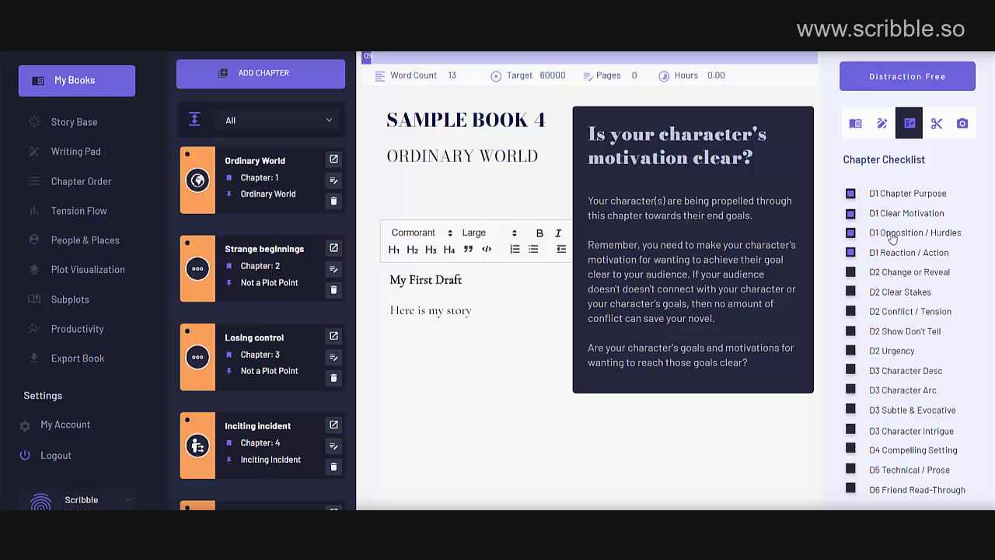
pyautogui.click(893, 238)
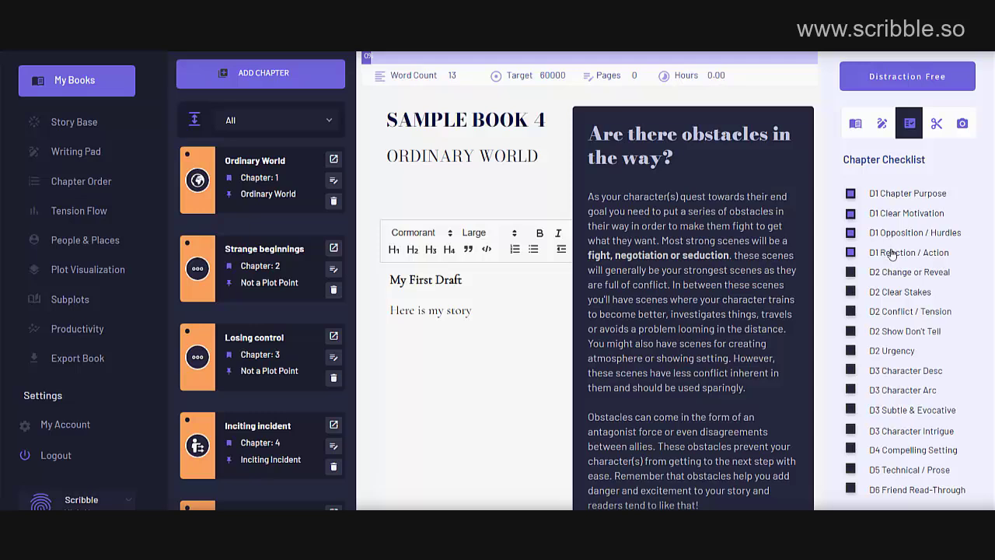
pyautogui.moveTo(892, 253)
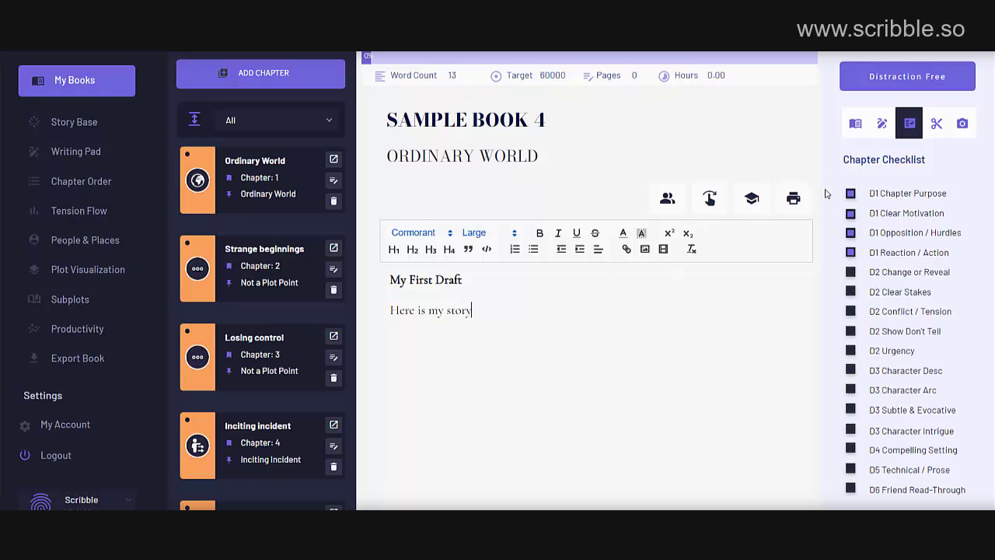
# - Check off D2 Change or Reveal, Clear Stakes, Conflict / Tension and Show Don't Tell, plus D3 Subtle & Evocative and D4 Compelling Setting
pyautogui.click(851, 252)
pyautogui.click(850, 271)
pyautogui.click(850, 291)
pyautogui.click(850, 311)
pyautogui.click(850, 331)
pyautogui.click(850, 410)
pyautogui.click(850, 448)
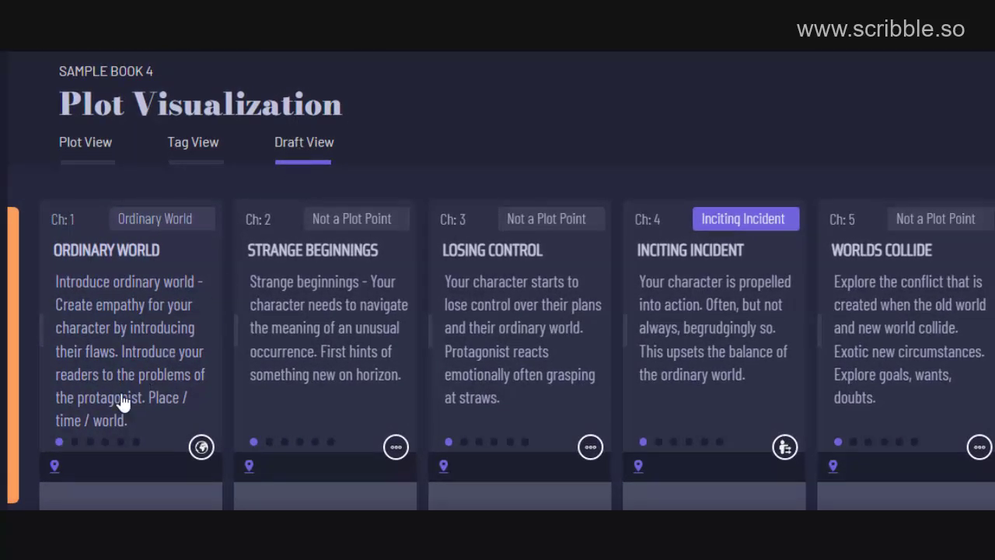
# - Try the 2nd Draft on Ordinary World and the 5th Draft on Losing Control, and return both chapters to the 1st Draft
pyautogui.moveTo(75, 448)
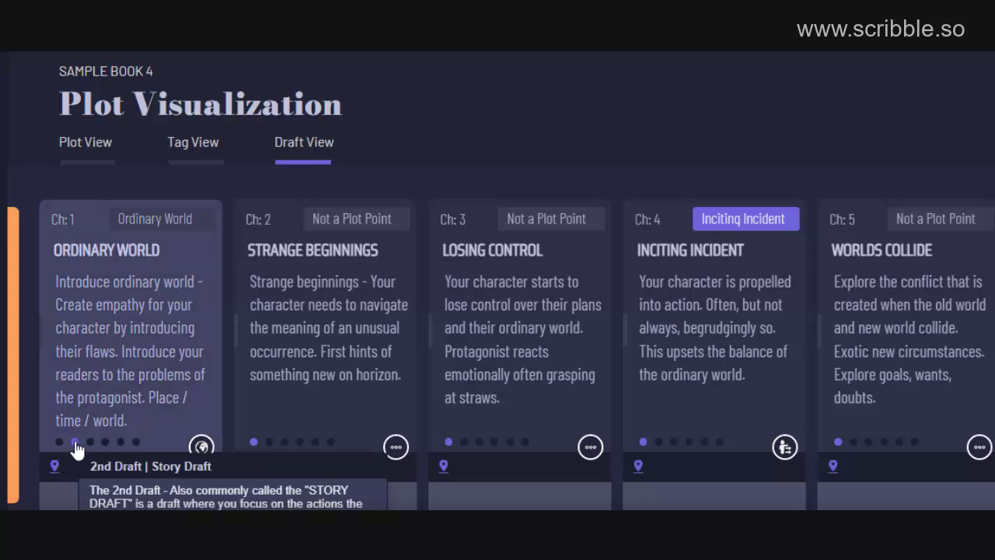
pyautogui.click(509, 443)
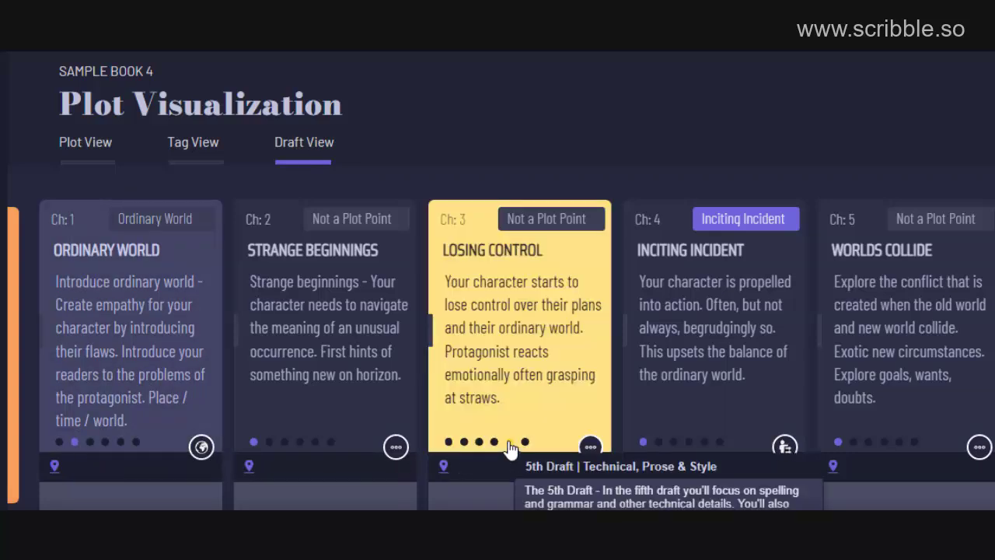
pyautogui.click(448, 443)
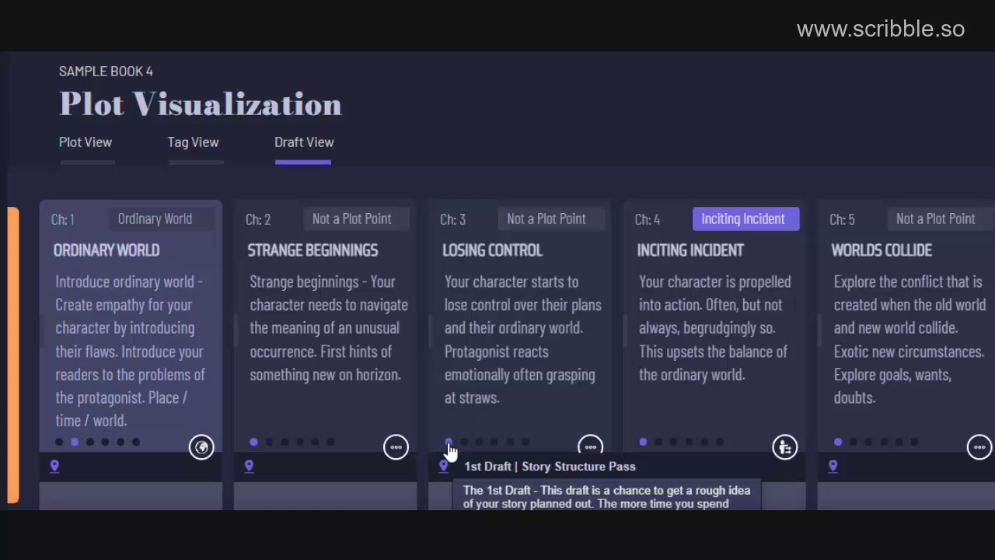
pyautogui.click(60, 443)
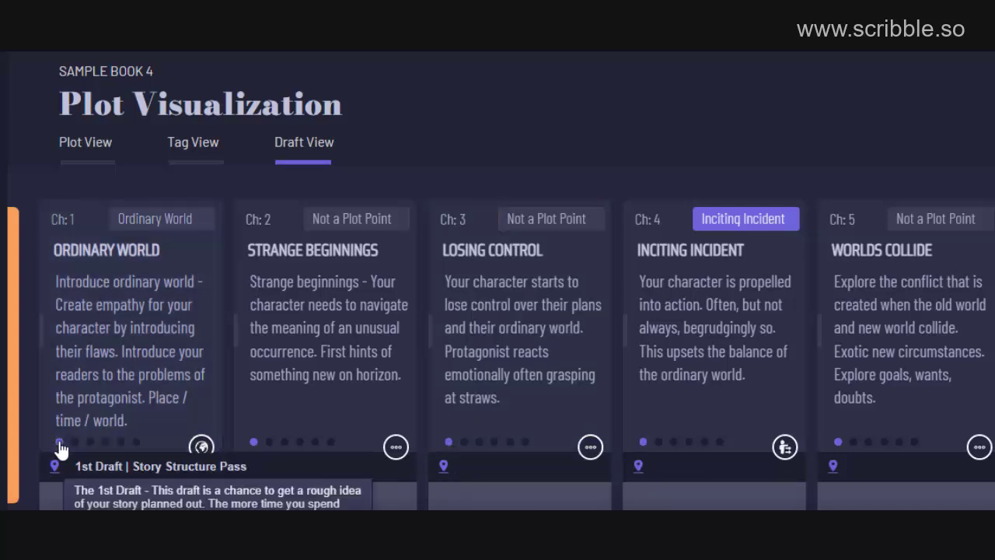
# - Compare Plot View with Draft View and mark chapters 1 to 6, from Ordinary World to No Escape, as 2nd Draft
pyautogui.click(77, 154)
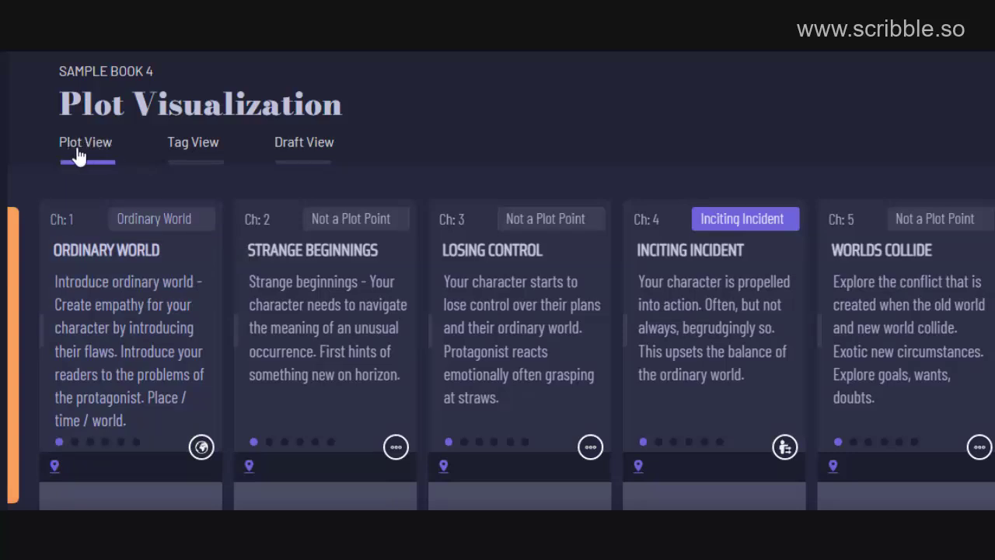
pyautogui.click(303, 148)
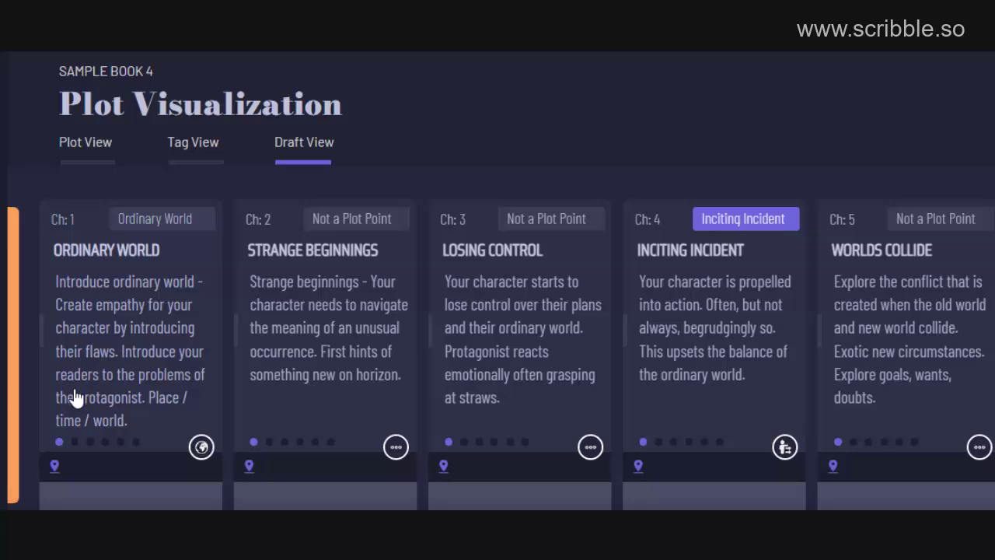
pyautogui.click(77, 447)
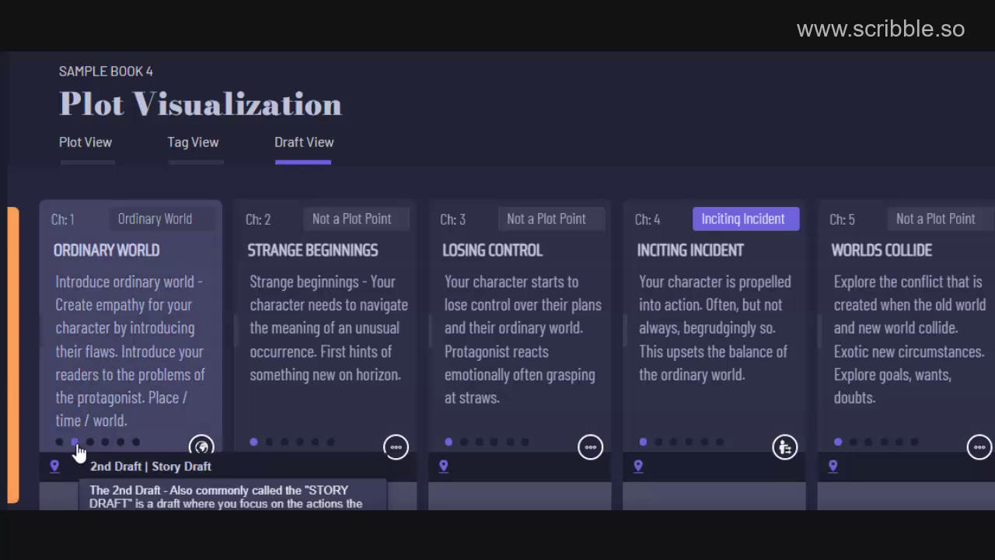
pyautogui.click(465, 443)
pyautogui.click(853, 442)
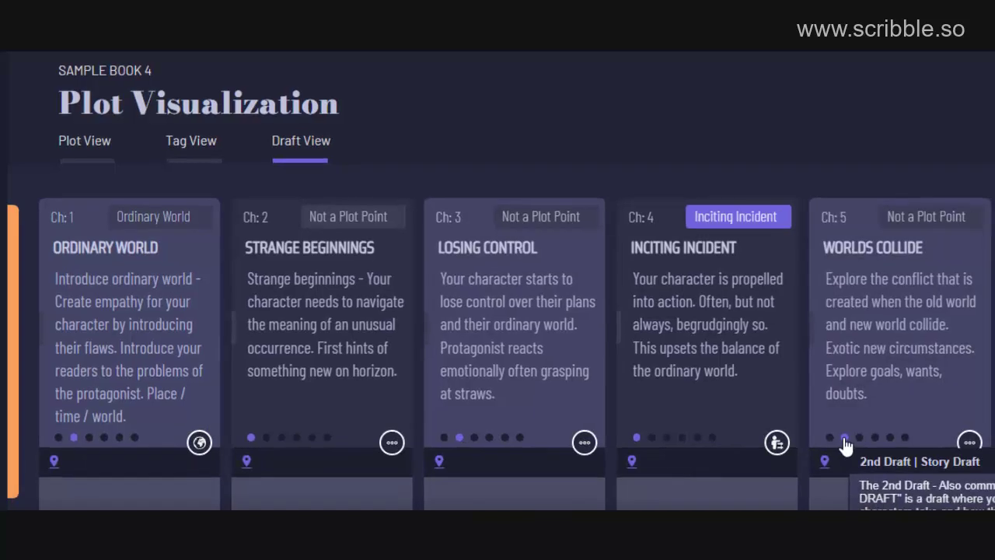
pyautogui.moveTo(74, 430)
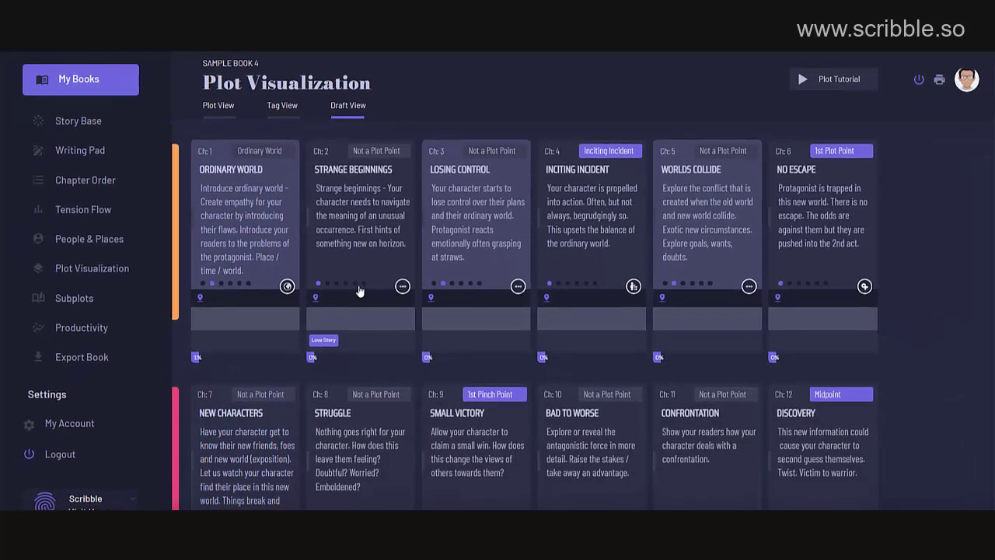
pyautogui.moveTo(329, 287)
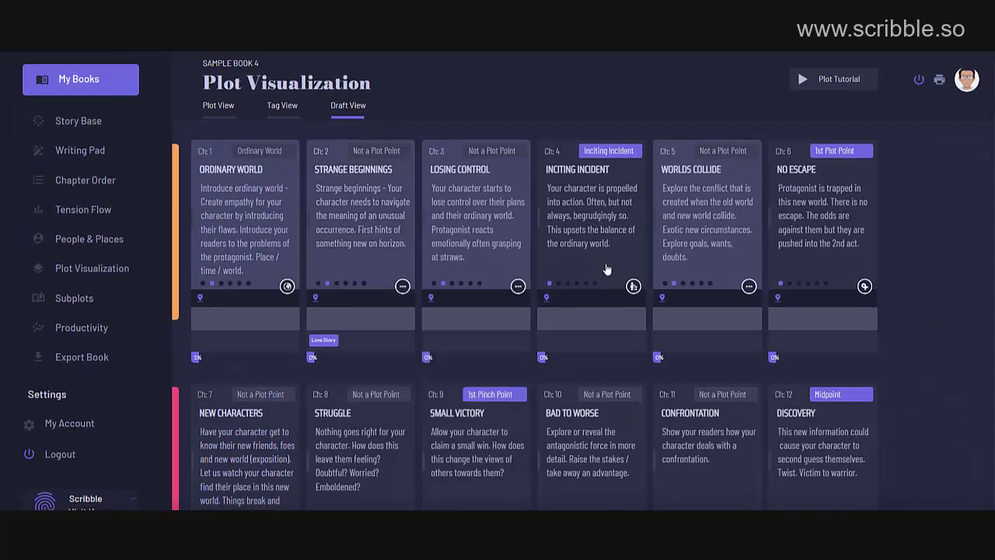
pyautogui.moveTo(559, 288)
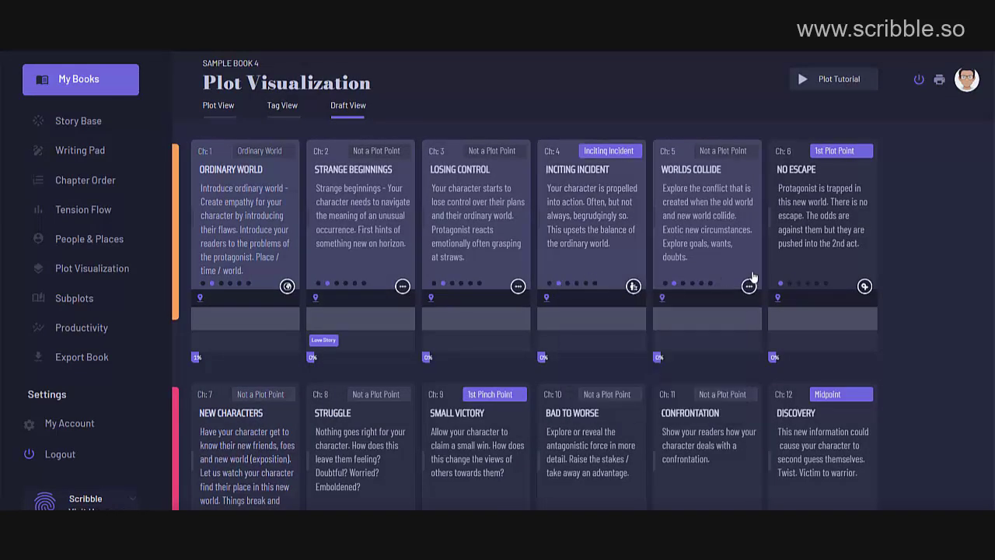
pyautogui.moveTo(790, 286)
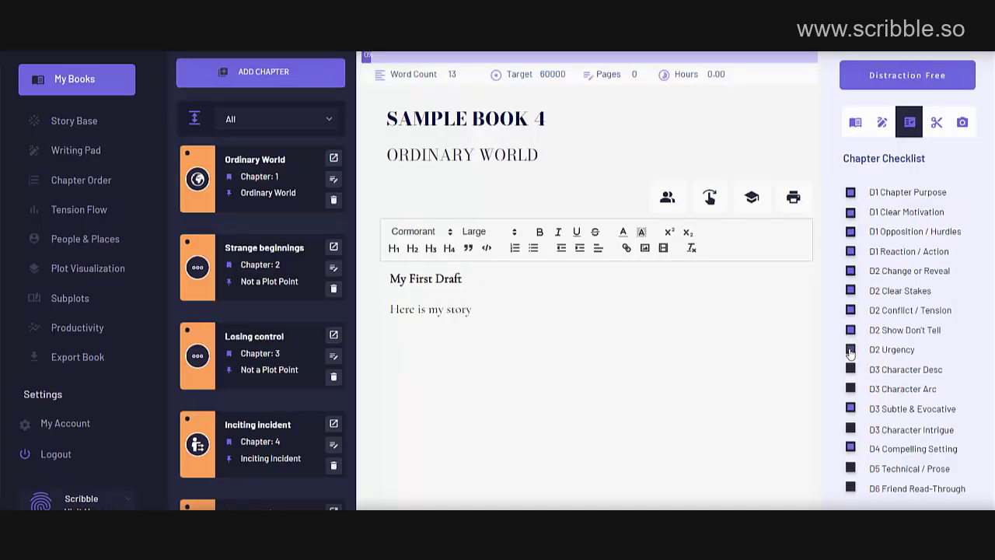
# - Check off D2 Urgency, D3 Character Desc, D3 Character Arc, D3 Character Intrigue, D5 Technical / Prose and D6 Friend Read-Through for Ordinary World
pyautogui.click(851, 369)
pyautogui.click(850, 388)
pyautogui.click(850, 468)
pyautogui.click(851, 428)
pyautogui.click(850, 488)
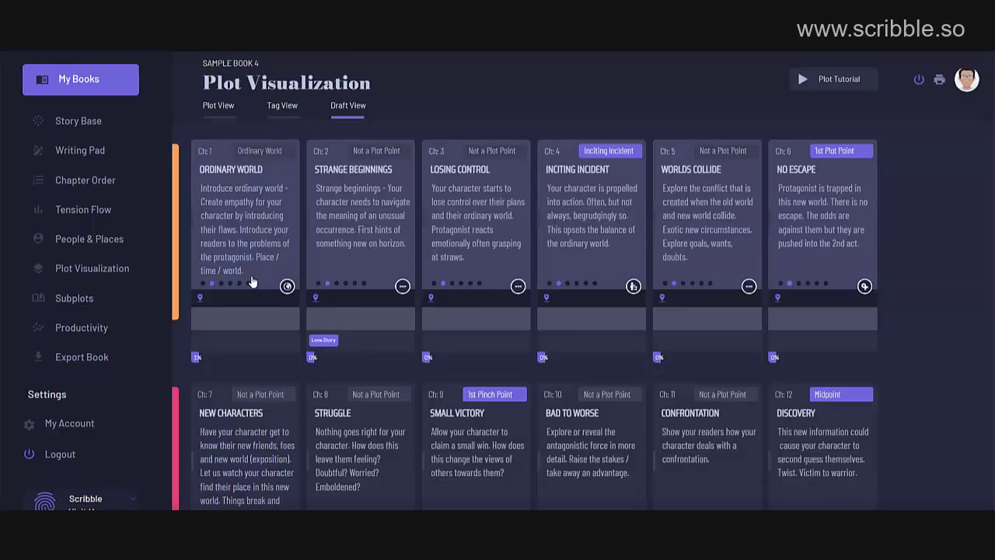
# - In Draft View, mark Ordinary World as 3rd Draft, Losing Control as 4th, Worlds Collide as 5th and No Escape as 6th
pyautogui.click(221, 284)
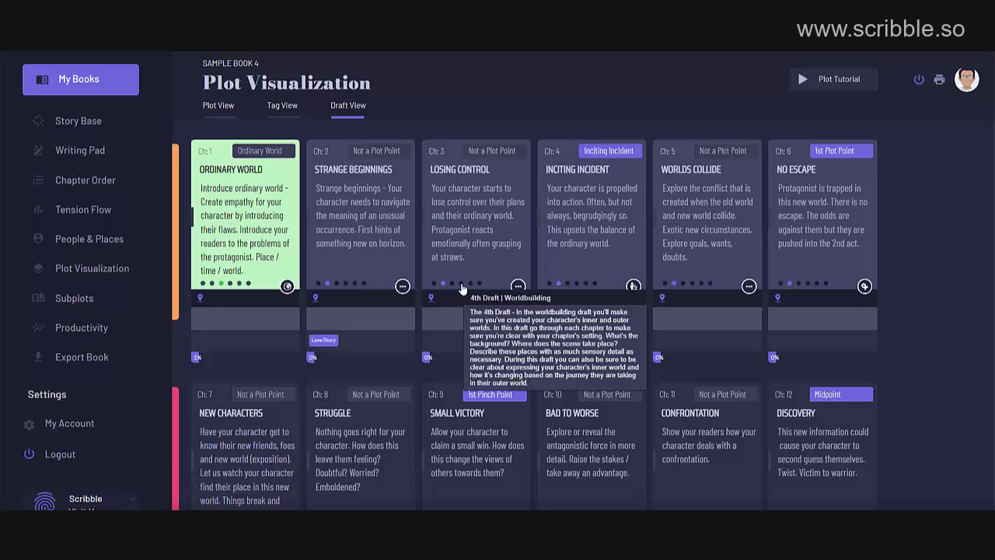
pyautogui.click(469, 284)
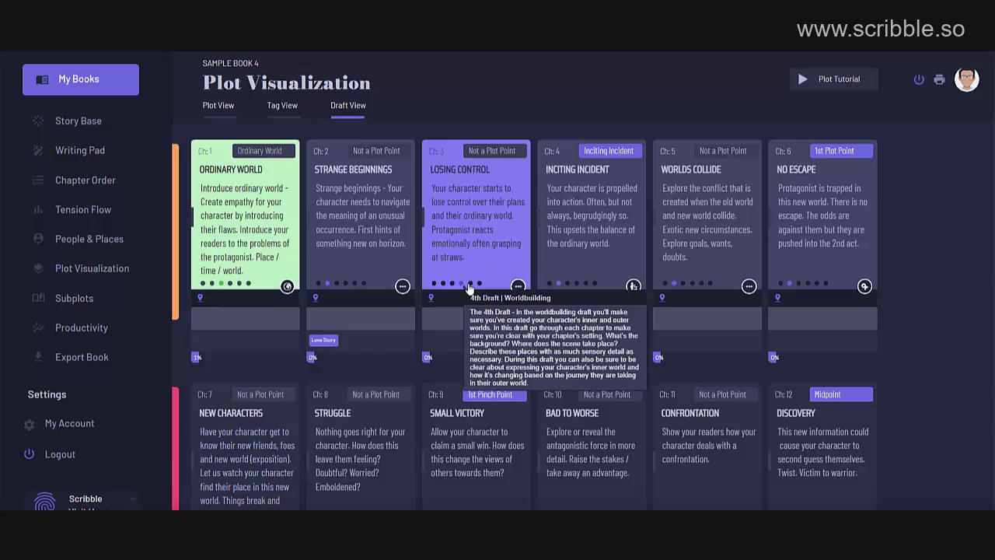
pyautogui.click(702, 285)
pyautogui.click(826, 285)
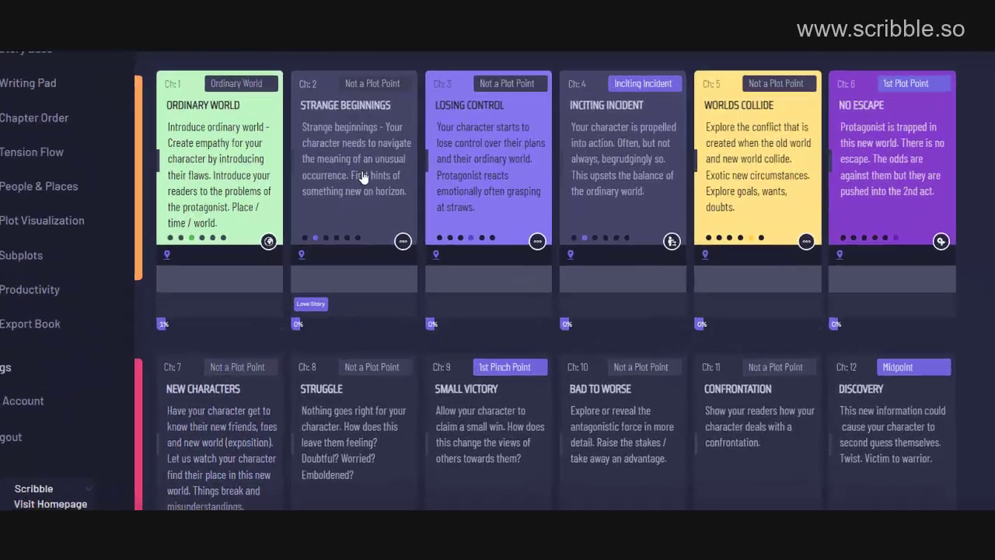
pyautogui.moveTo(337, 240)
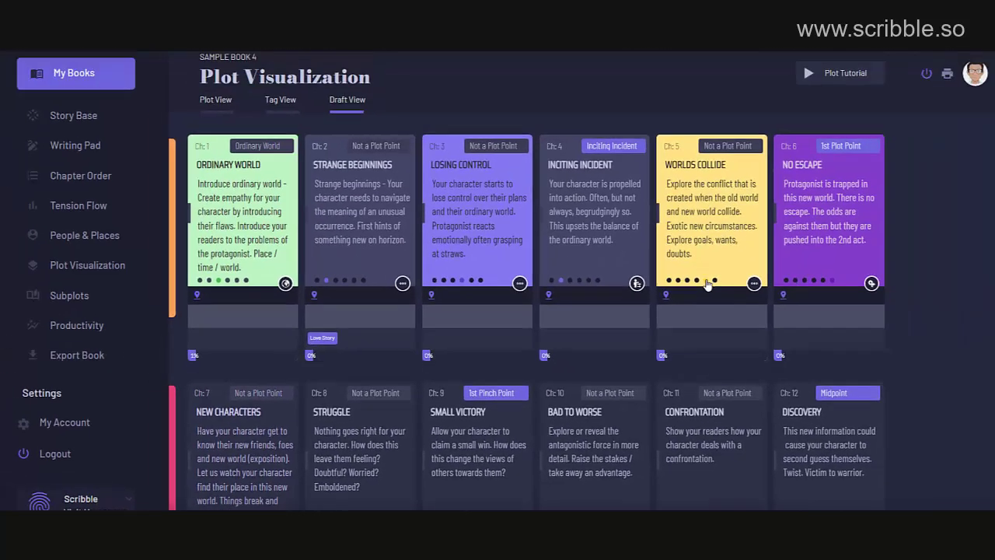
pyautogui.moveTo(706, 283)
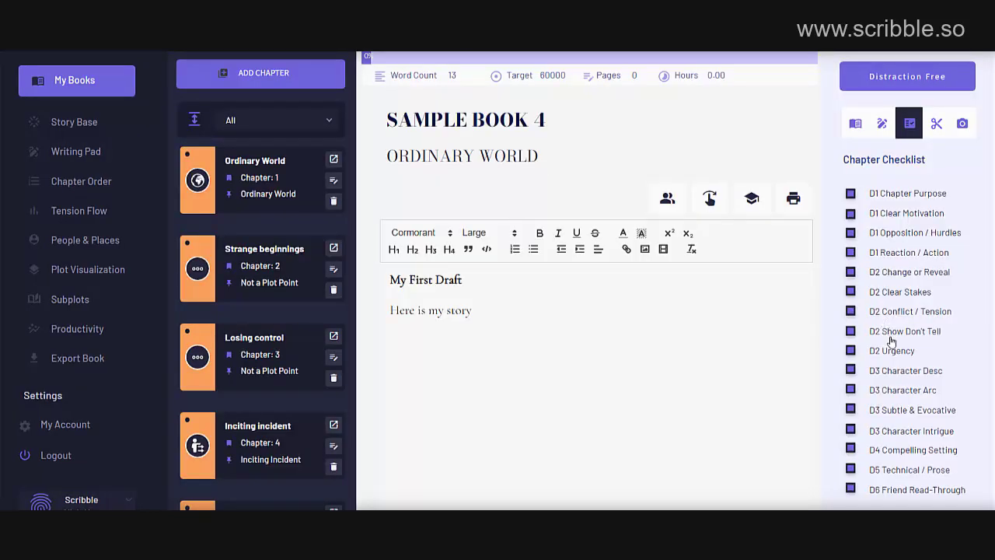
# - Read the checklist guidance for D2 Show Don't Tell, D2 Urgency, D3 Character Desc, D3 Character Arc and D1 Opposition / Hurdles, and close it
pyautogui.click(895, 330)
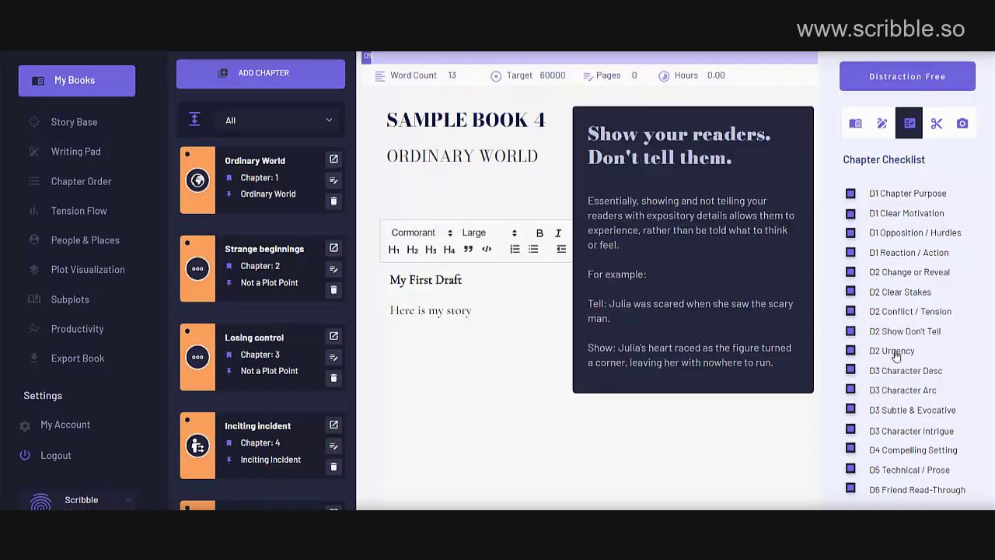
pyautogui.click(896, 352)
pyautogui.click(895, 371)
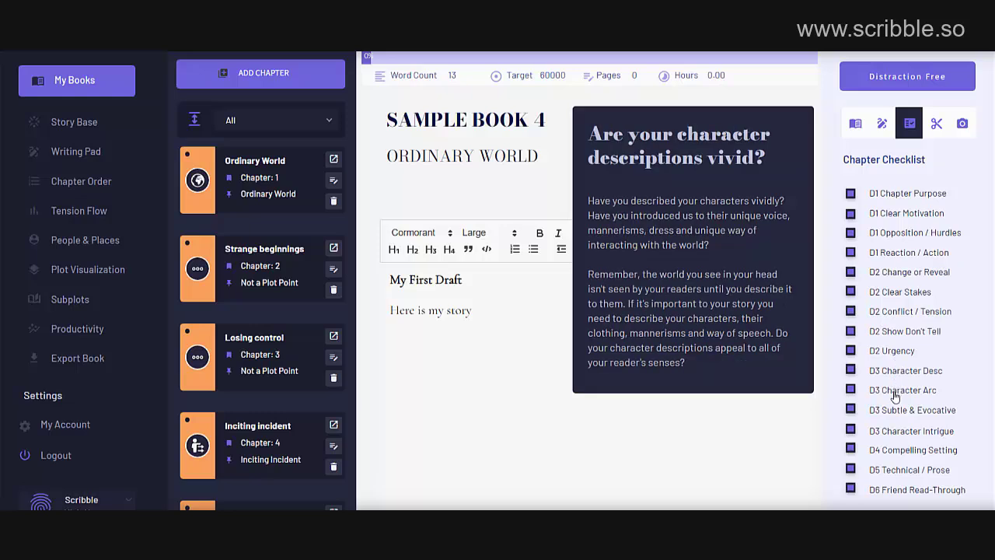
pyautogui.click(894, 392)
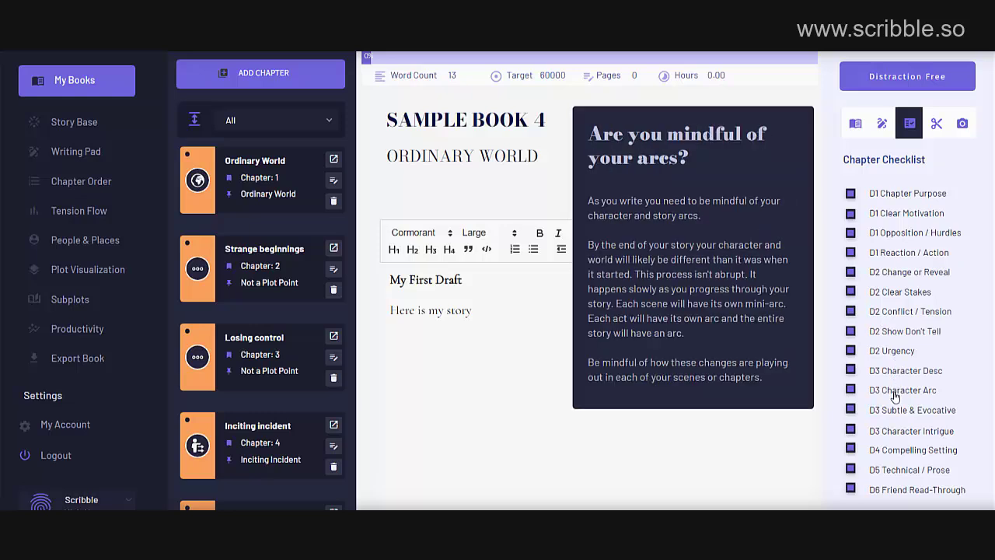
pyautogui.click(886, 240)
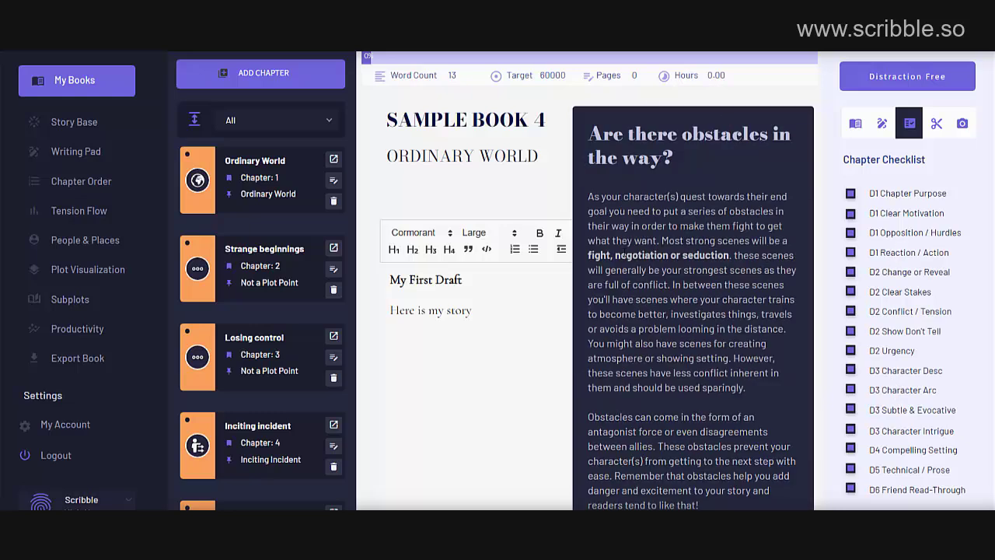
pyautogui.click(519, 193)
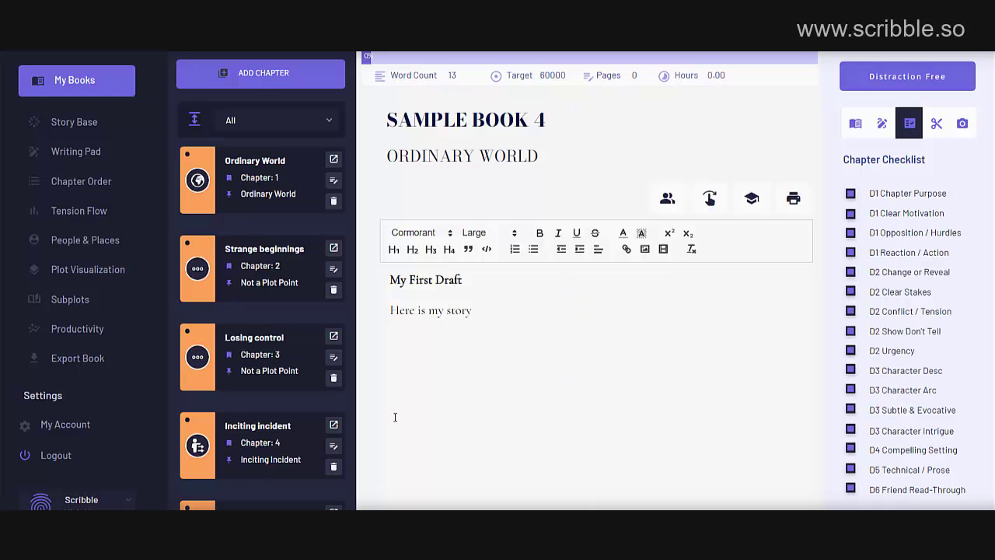
# - Collapse the chapter list to compact titles and expand it again to the full chapter cards
pyautogui.click(194, 122)
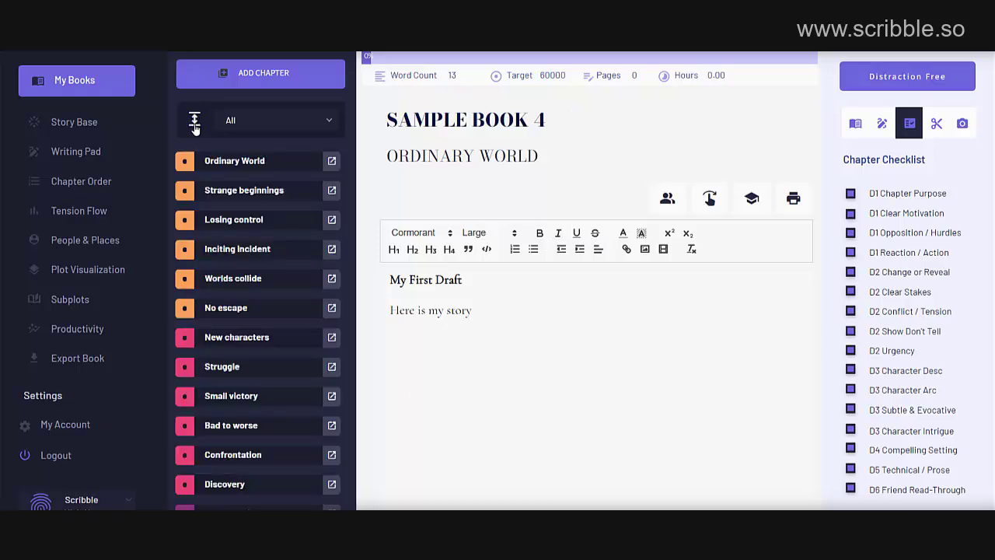
pyautogui.click(195, 121)
pyautogui.click(194, 121)
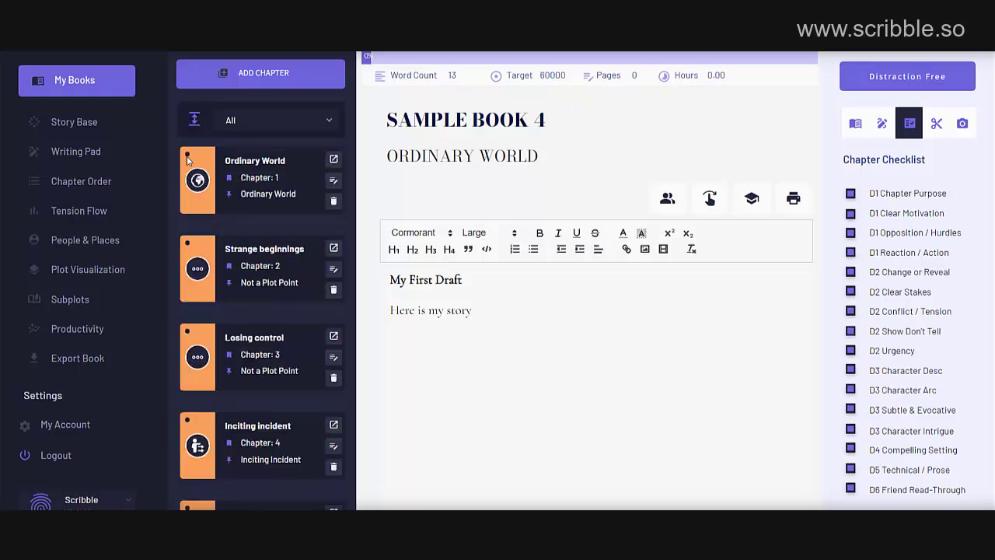